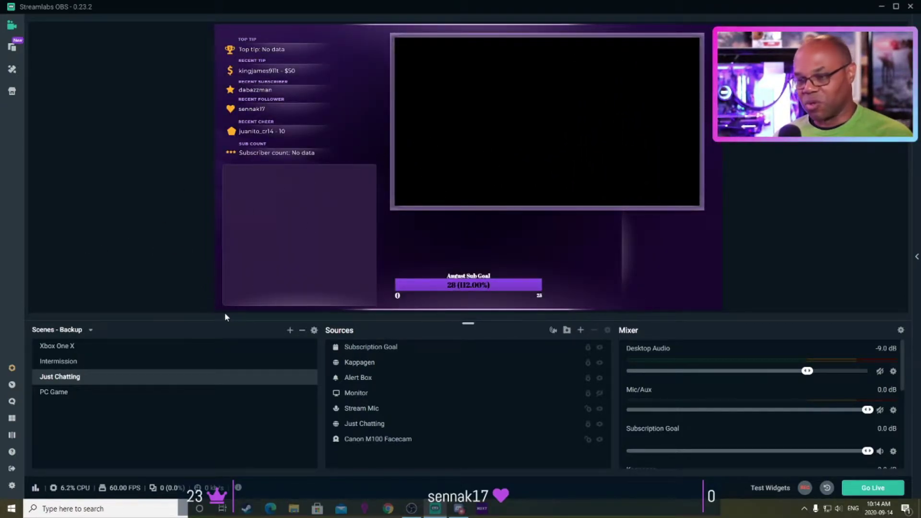
- Create a new scene named "YouTube test" in the current scene collection
{"action": "left_click", "coordinate": [65, 393]}
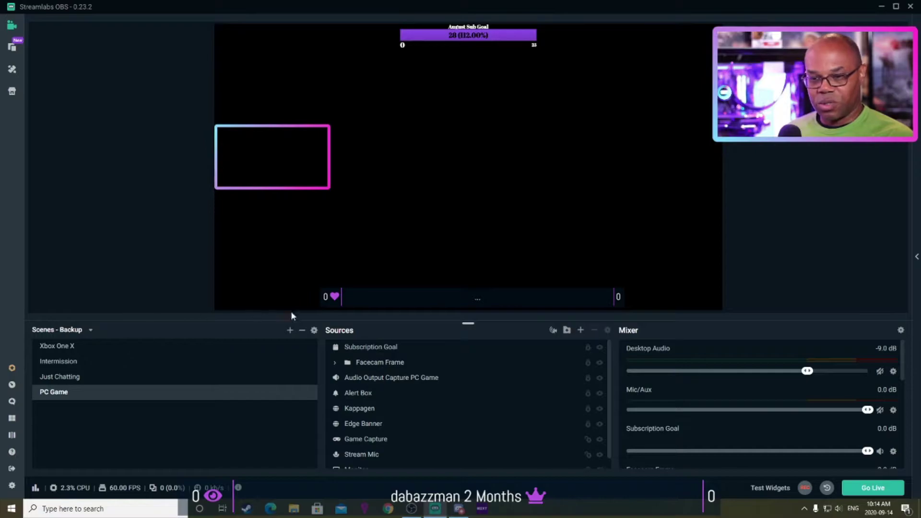
{"action": "left_click", "coordinate": [290, 331]}
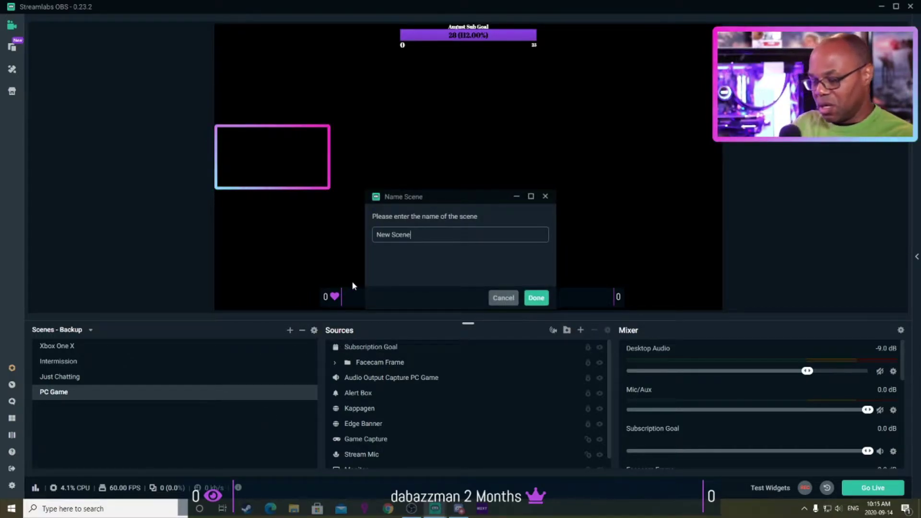
{"action": "key", "text": "BackSpace"}
{"action": "key", "text": "BackSpace"}
{"action": "key", "text": "BackSpace"}
{"action": "key", "text": "BackSpace"}
{"action": "key", "text": "BackSpace"}
{"action": "key", "text": "BackSpace"}
{"action": "key", "text": "BackSpace"}
{"action": "key", "text": "BackSpace"}
{"action": "key", "text": "BackSpace"}
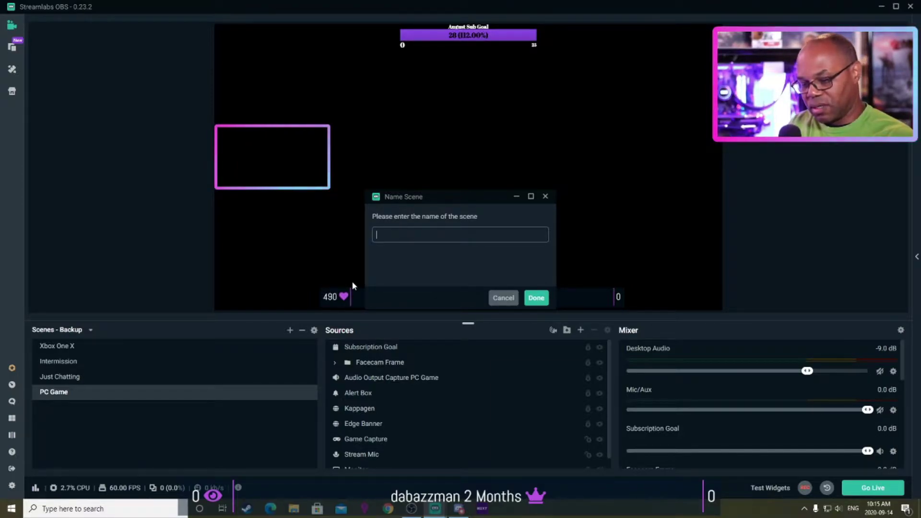
{"action": "type", "text": "YouTube test"}
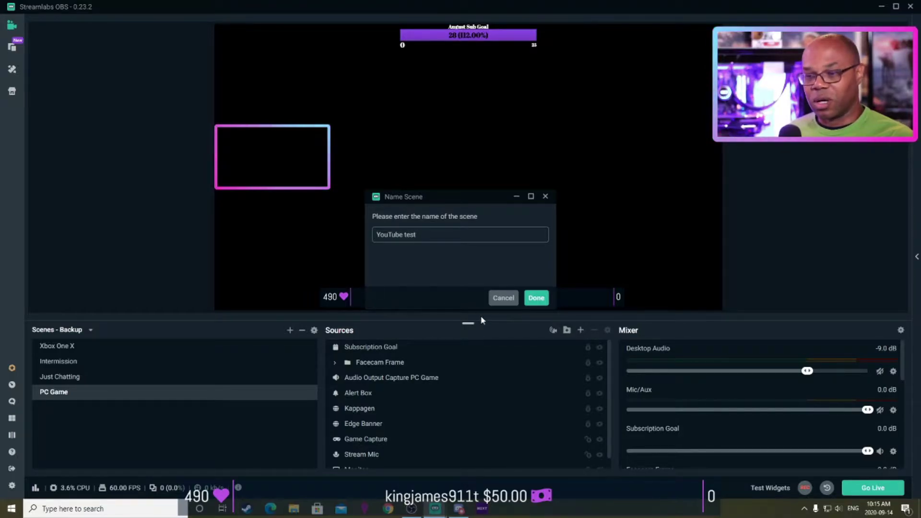
{"action": "left_click", "coordinate": [533, 300]}
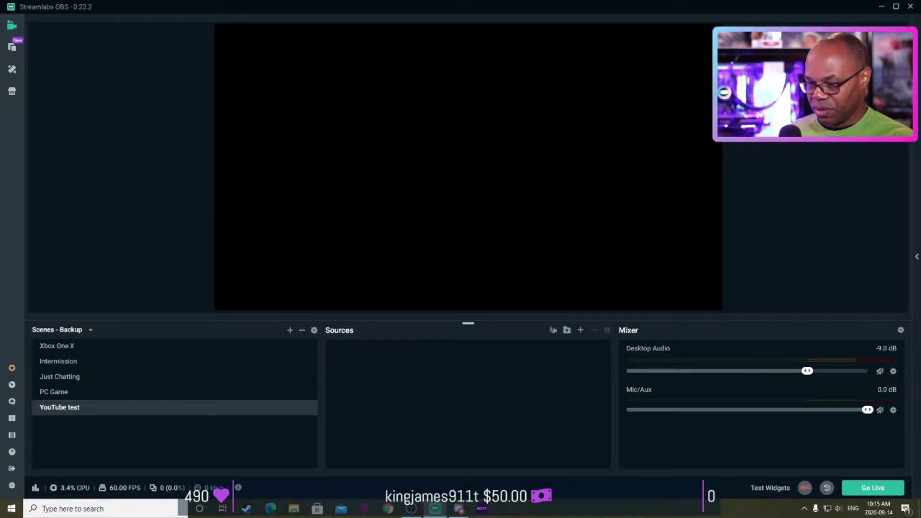
- Open the settings and examine the general options and the stream destinations, including what adding another destination requires
{"action": "left_click", "coordinate": [12, 487]}
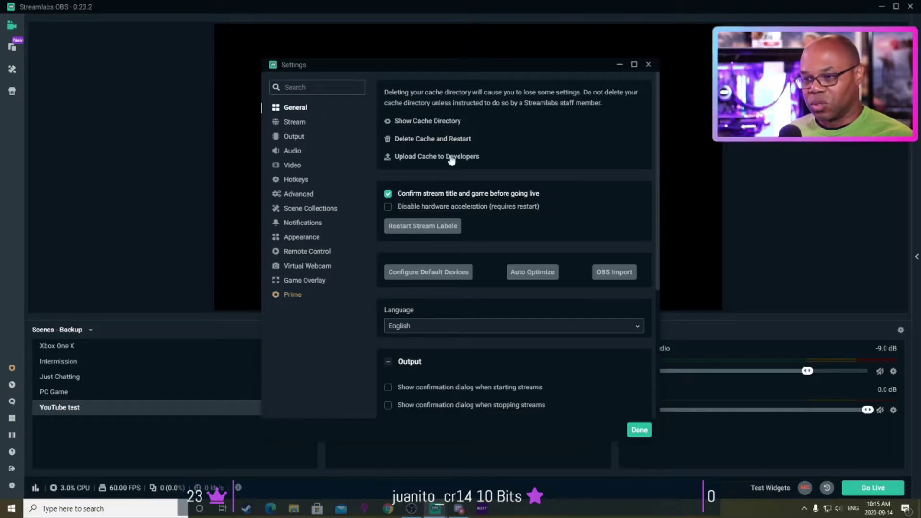
{"action": "scroll", "coordinate": [504, 225], "scroll_direction": "down", "scroll_amount": 3}
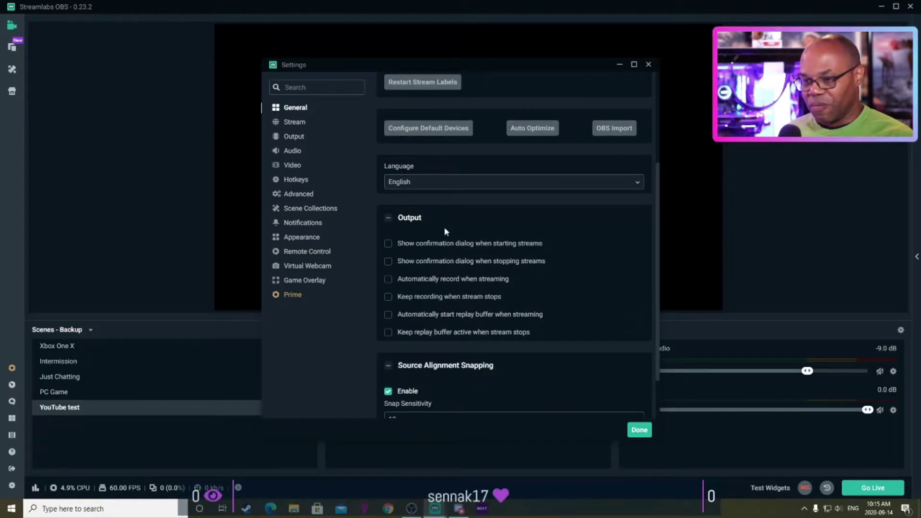
{"action": "scroll", "coordinate": [444, 233], "scroll_direction": "down", "scroll_amount": 1}
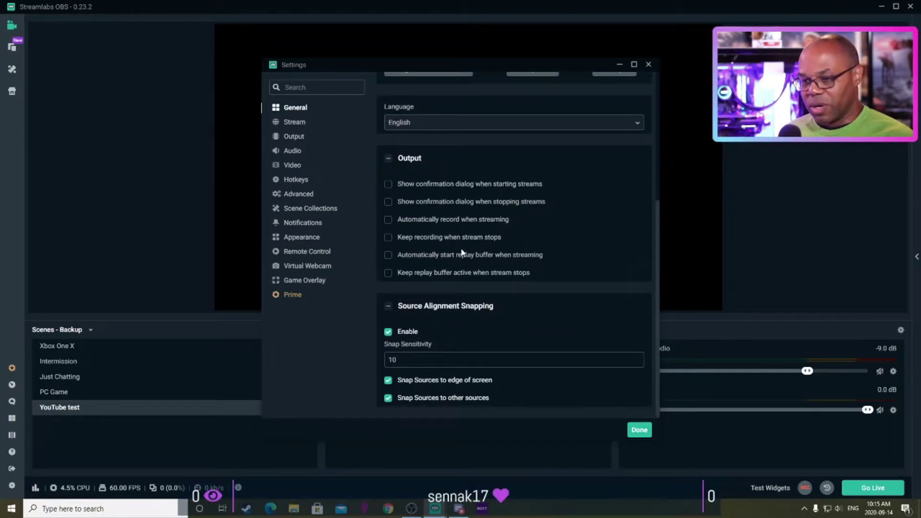
{"action": "scroll", "coordinate": [453, 237], "scroll_direction": "up", "scroll_amount": 3}
{"action": "scroll", "coordinate": [446, 225], "scroll_direction": "up", "scroll_amount": 2}
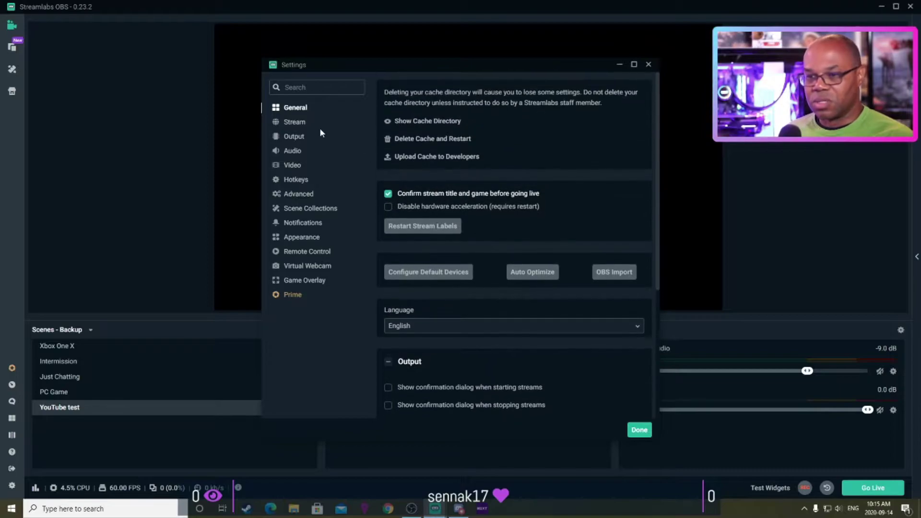
{"action": "left_click", "coordinate": [294, 123]}
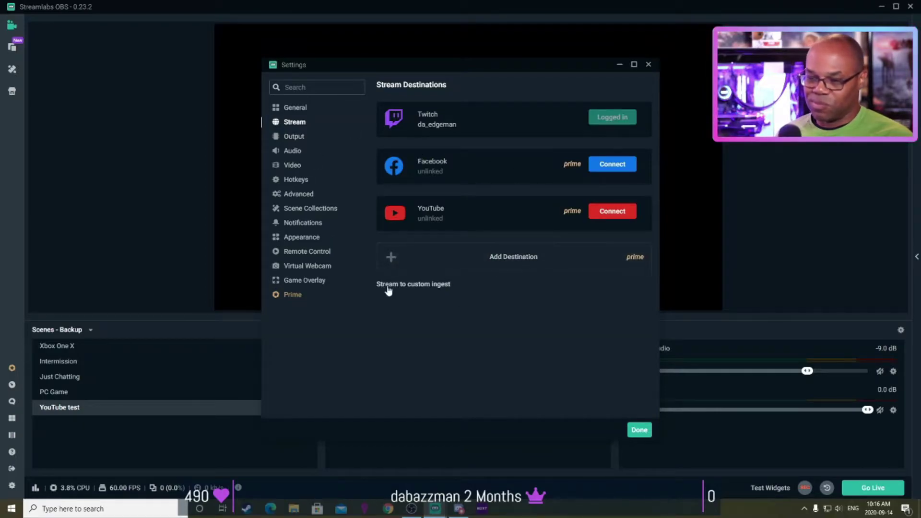
{"action": "left_click", "coordinate": [391, 258]}
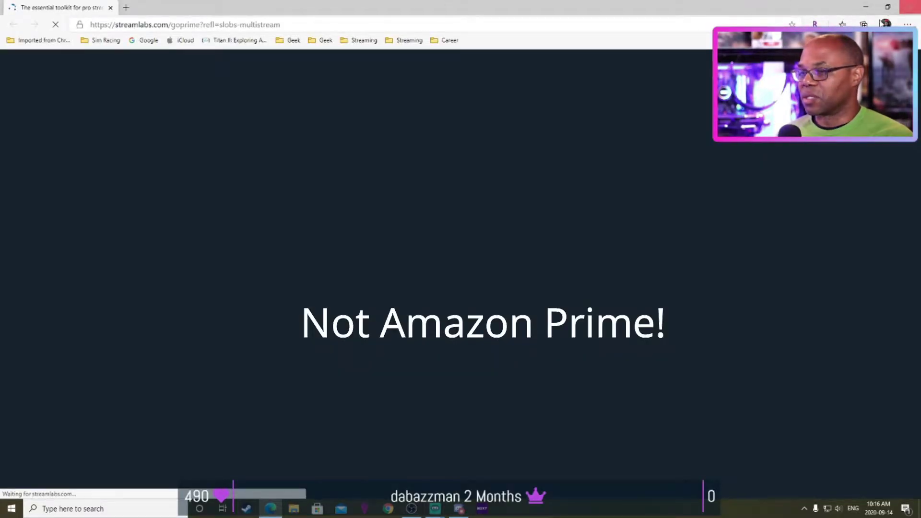
{"action": "key", "text": "alt+Tab"}
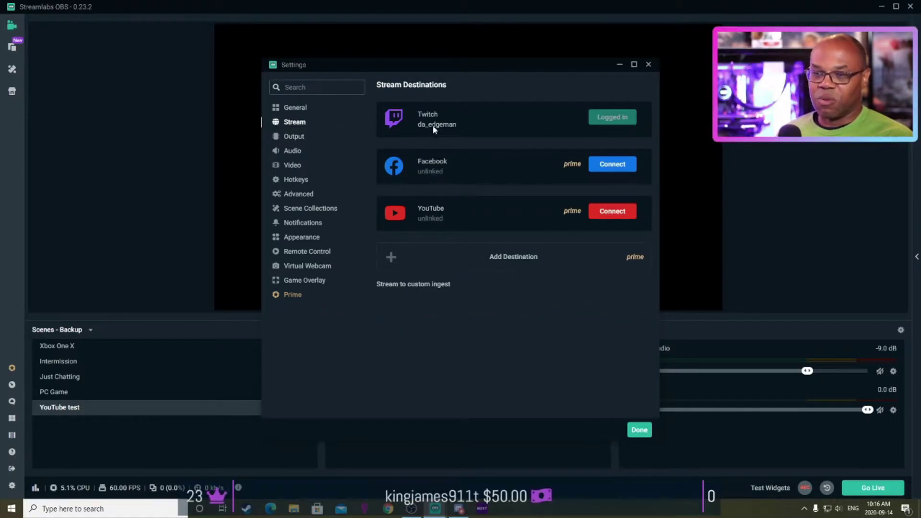
- Set the streaming output's video bitrate to 4500 and its encoder to Hardware (NVENC) (new)
{"action": "left_click", "coordinate": [293, 137]}
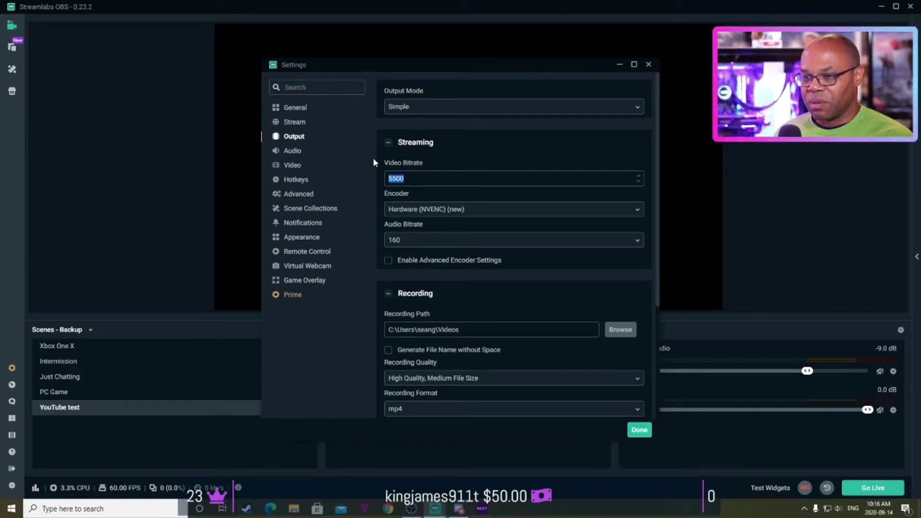
{"action": "type", "text": "4500"}
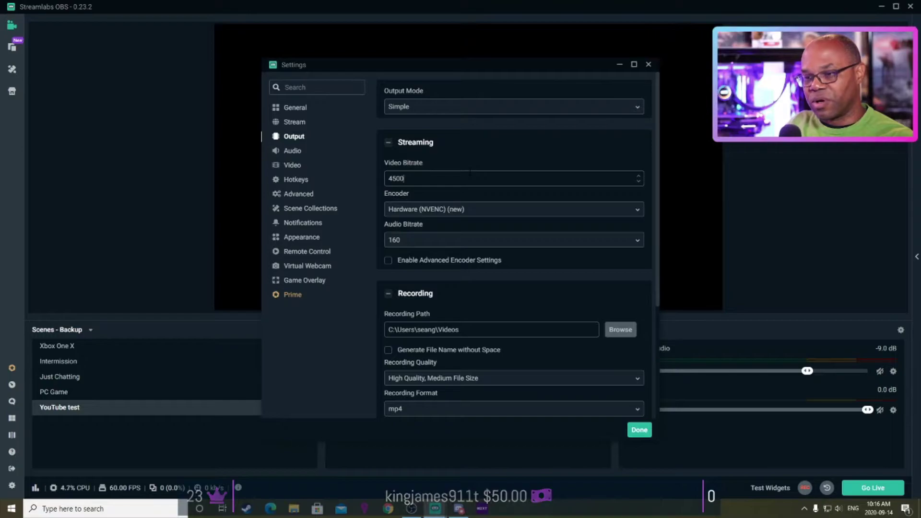
{"action": "left_click", "coordinate": [492, 211]}
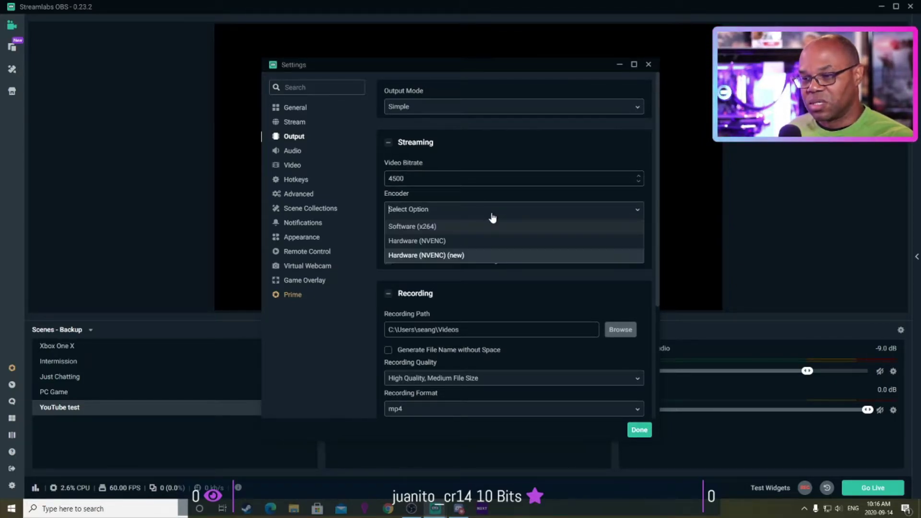
{"action": "left_click", "coordinate": [450, 226]}
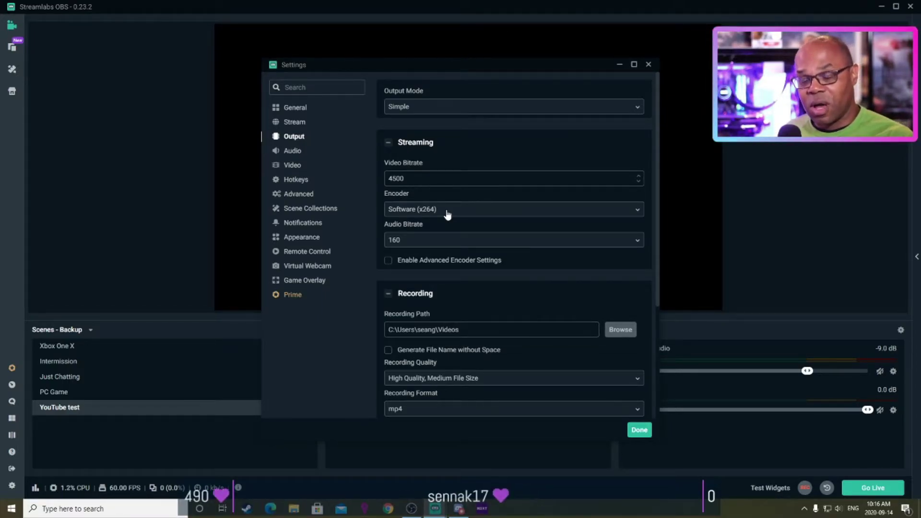
{"action": "left_click", "coordinate": [448, 211]}
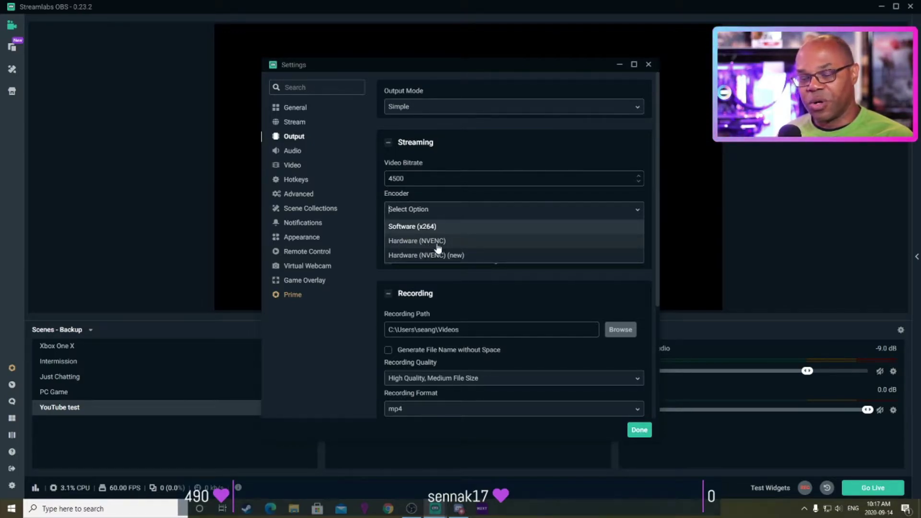
{"action": "left_click", "coordinate": [423, 257]}
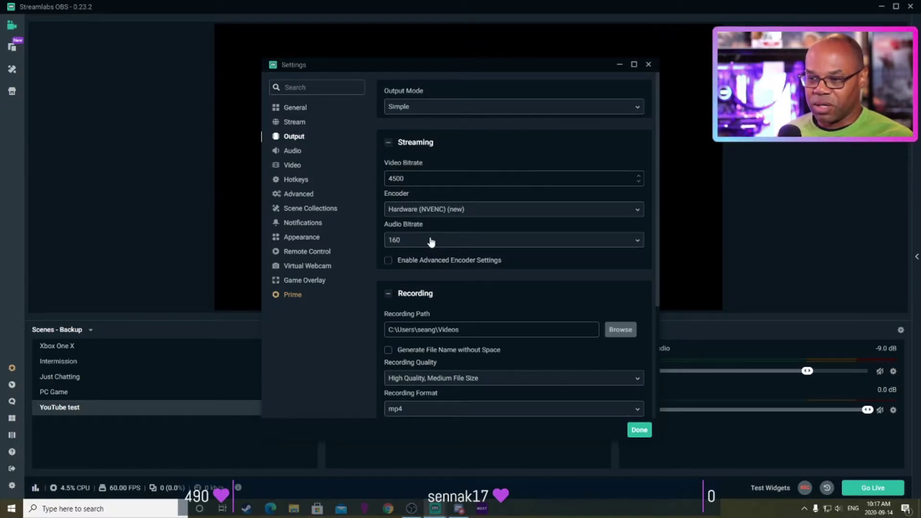
- Review the recording and replay buffer output settings and recheck the available stream destinations
{"action": "scroll", "coordinate": [468, 242], "scroll_direction": "down", "scroll_amount": 3}
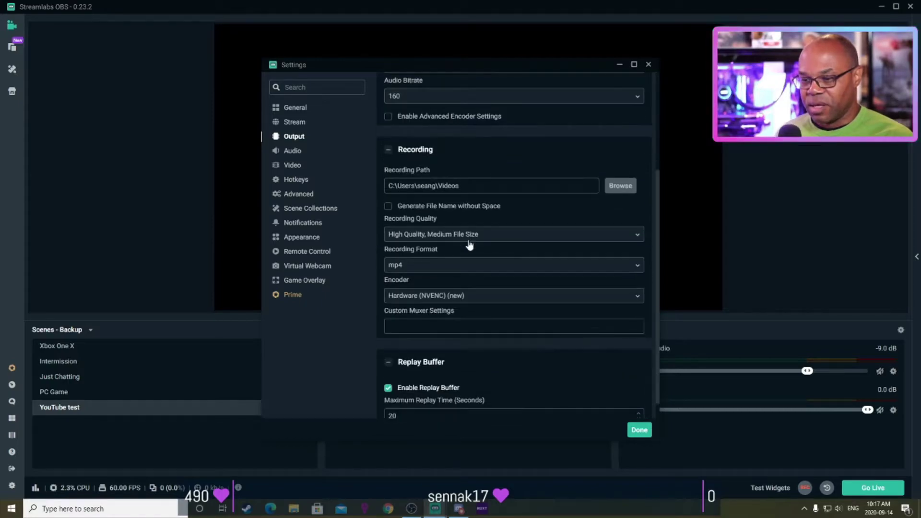
{"action": "scroll", "coordinate": [466, 247], "scroll_direction": "up", "scroll_amount": 1}
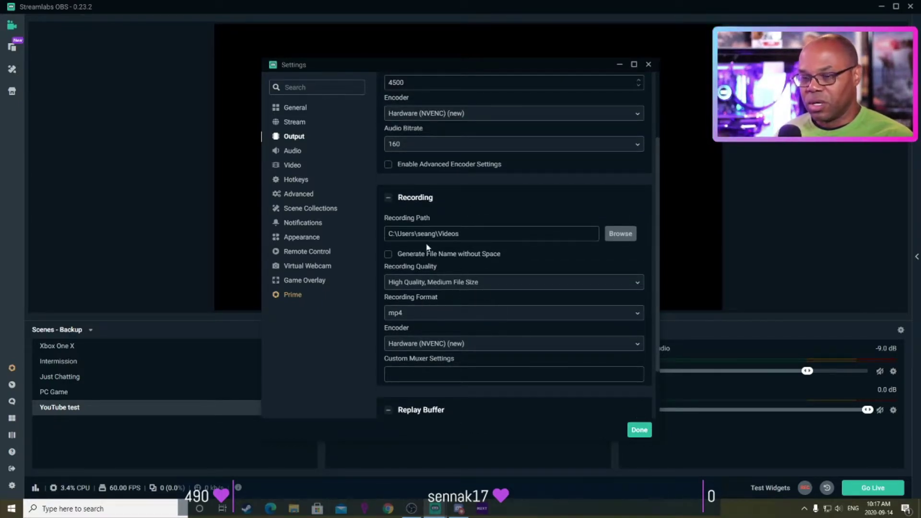
{"action": "scroll", "coordinate": [421, 234], "scroll_direction": "up", "scroll_amount": 2}
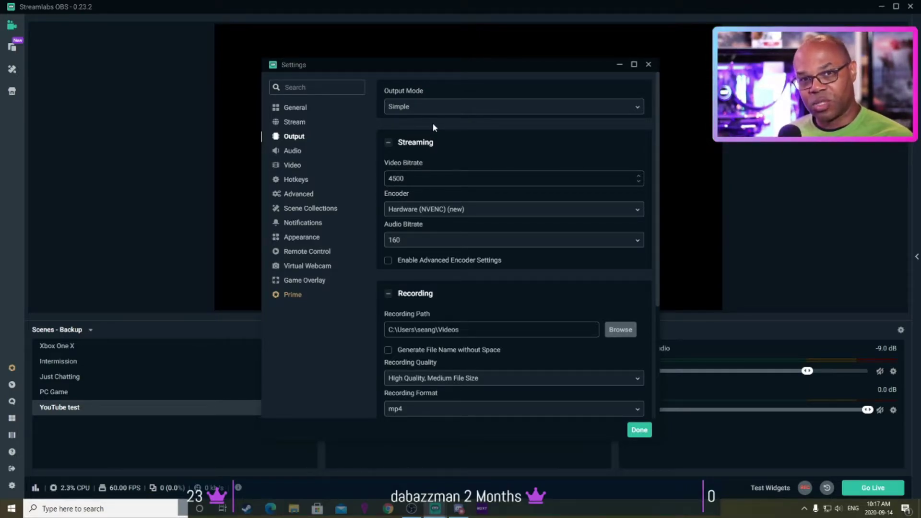
{"action": "left_click", "coordinate": [294, 122]}
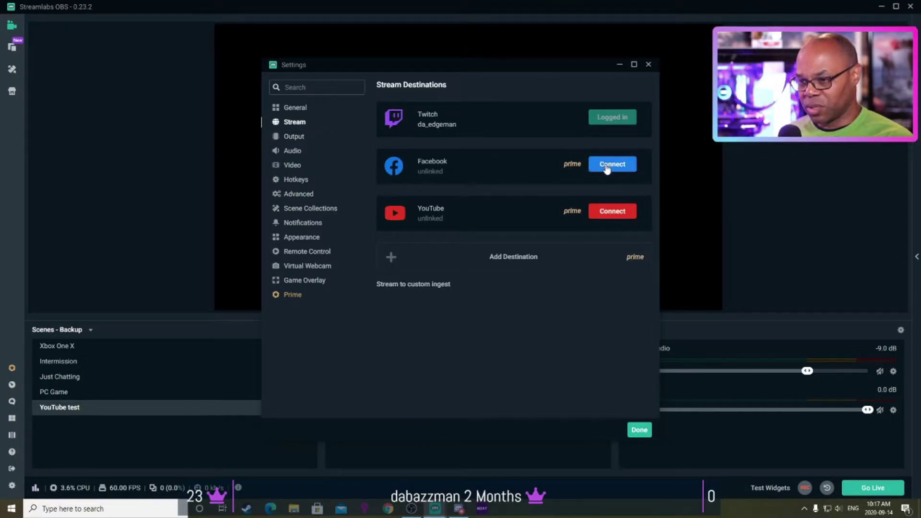
{"action": "left_click", "coordinate": [289, 140]}
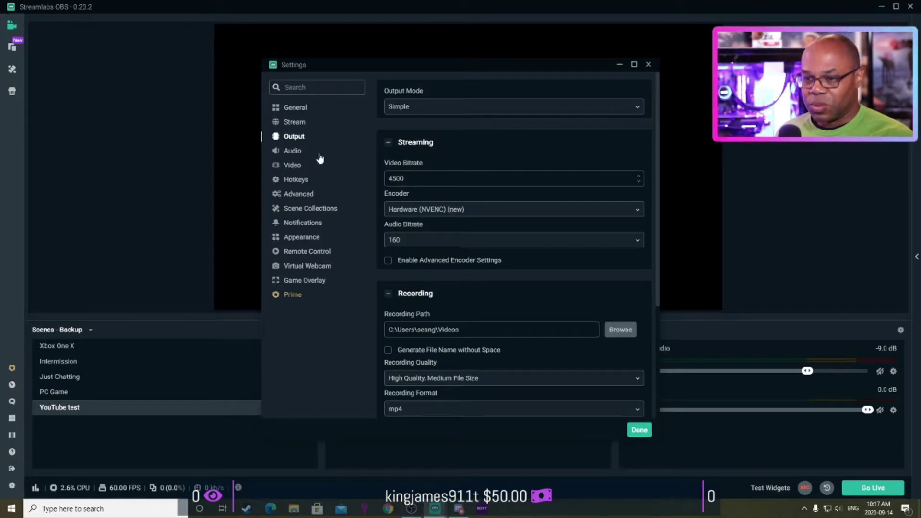
{"action": "scroll", "coordinate": [306, 156], "scroll_direction": "down", "scroll_amount": 3}
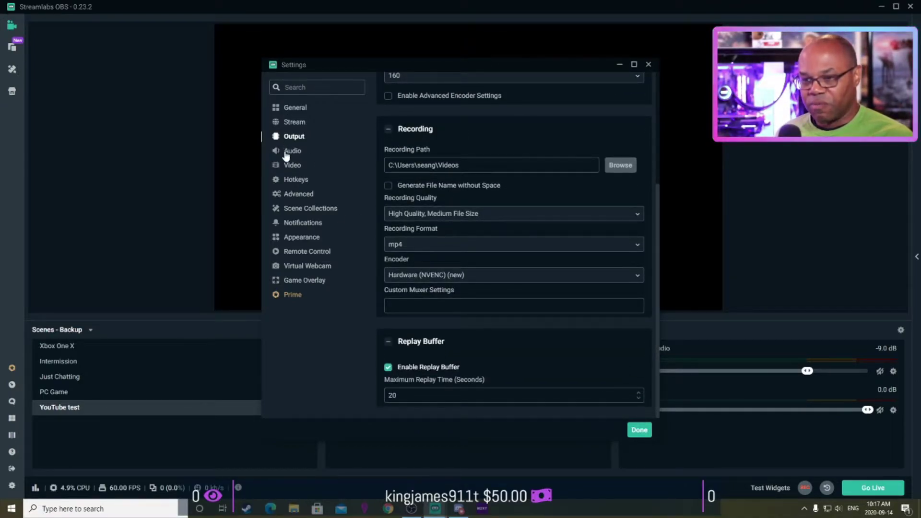
- Choose a 1280x720 output resolution and a common FPS value of 30 in the video settings, and close the settings
{"action": "left_click", "coordinate": [297, 165]}
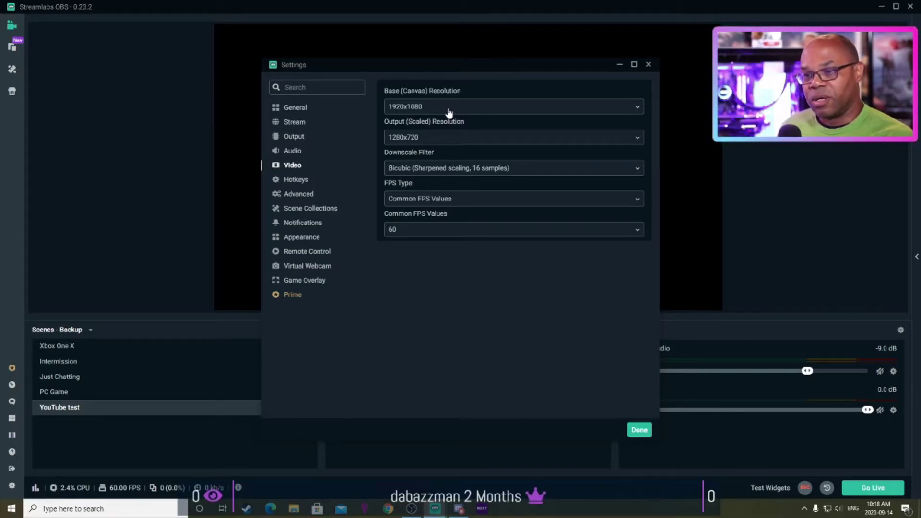
{"action": "left_click", "coordinate": [415, 139]}
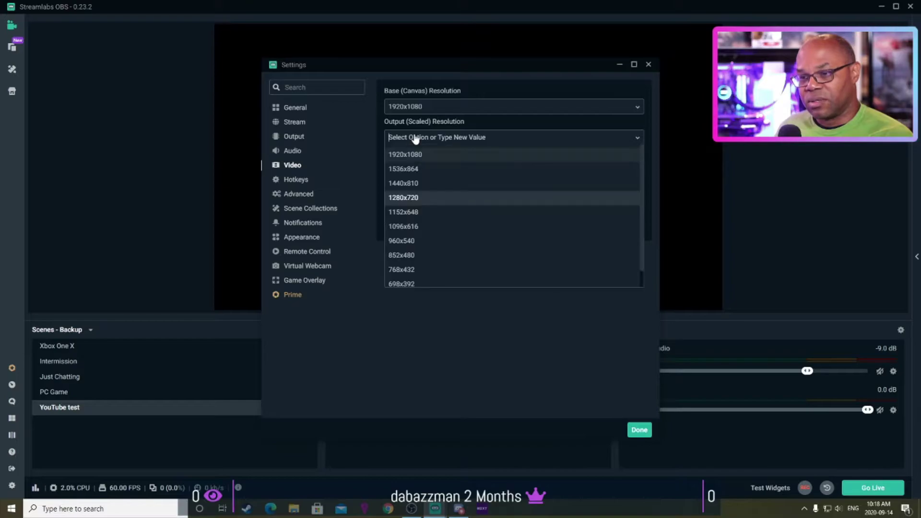
{"action": "left_click", "coordinate": [419, 199]}
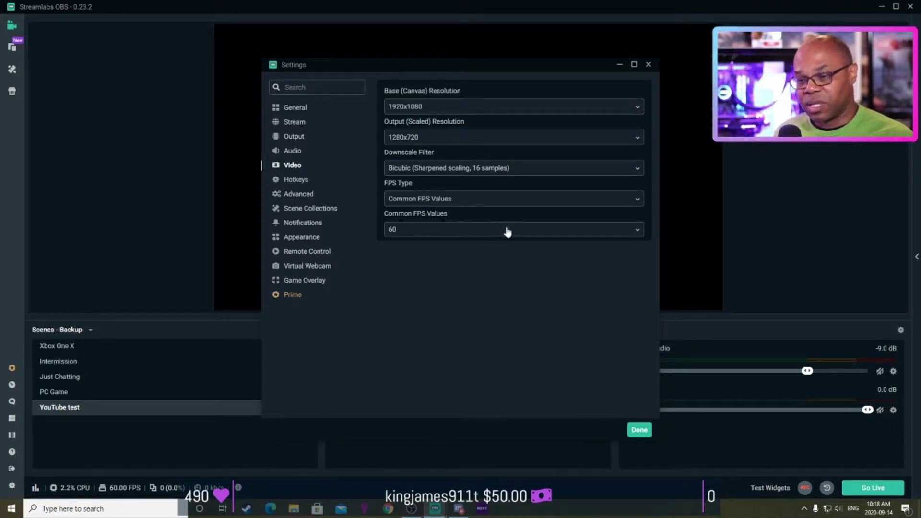
{"action": "left_click", "coordinate": [595, 229]}
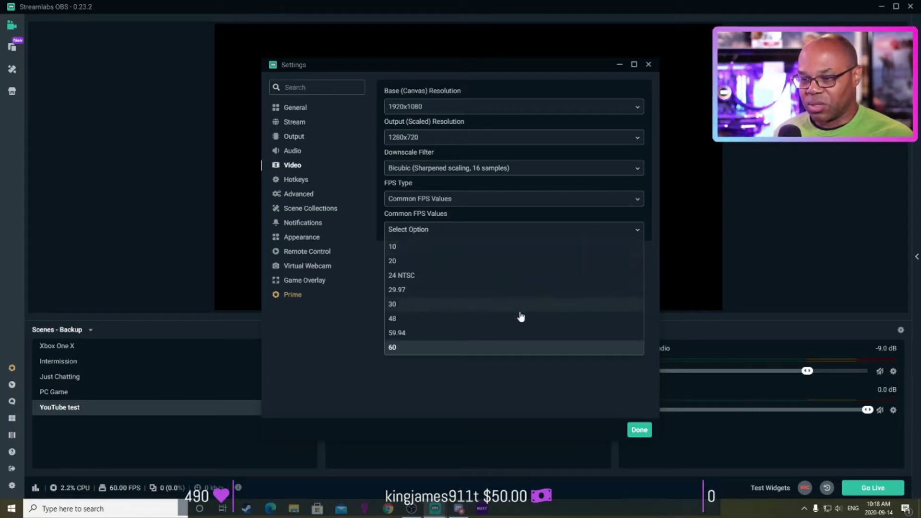
{"action": "left_click", "coordinate": [405, 305]}
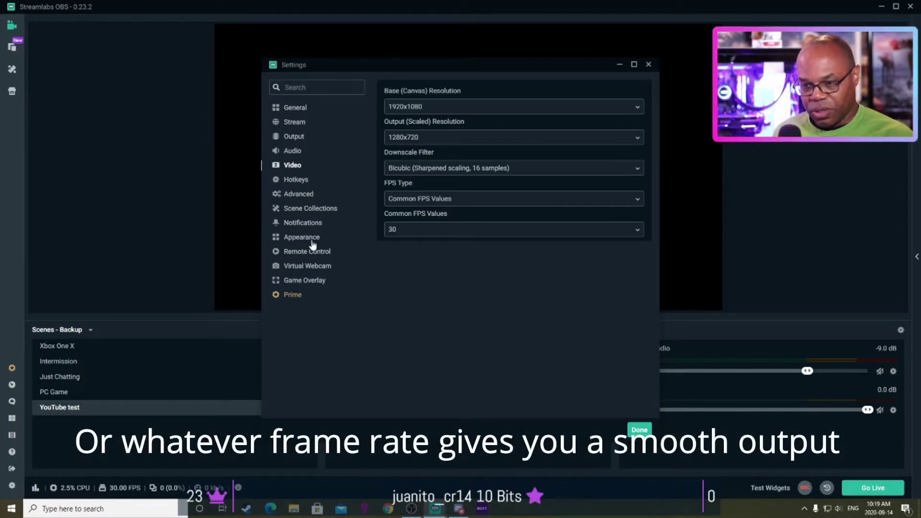
{"action": "left_click", "coordinate": [639, 430]}
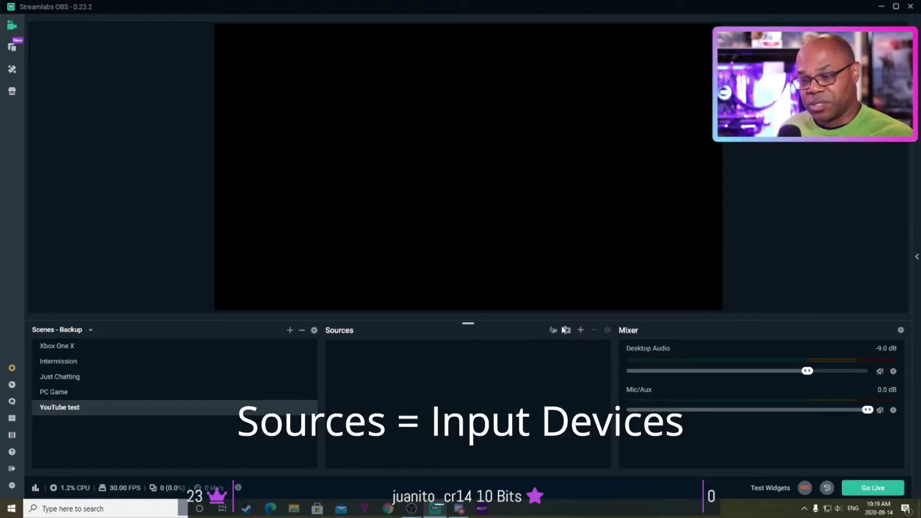
- Add a new Video Capture Device source named Avermedia LGP2 to the YouTube test scene
{"action": "left_click", "coordinate": [581, 331]}
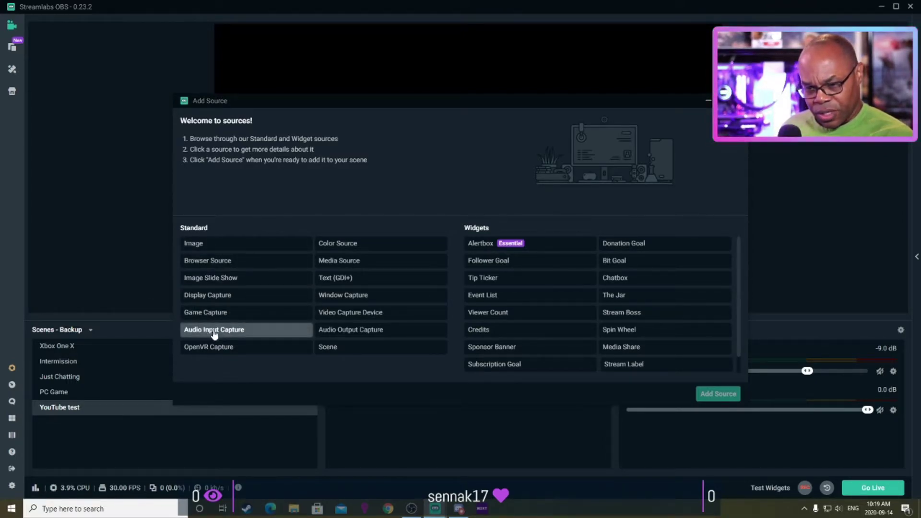
{"action": "left_click", "coordinate": [331, 313]}
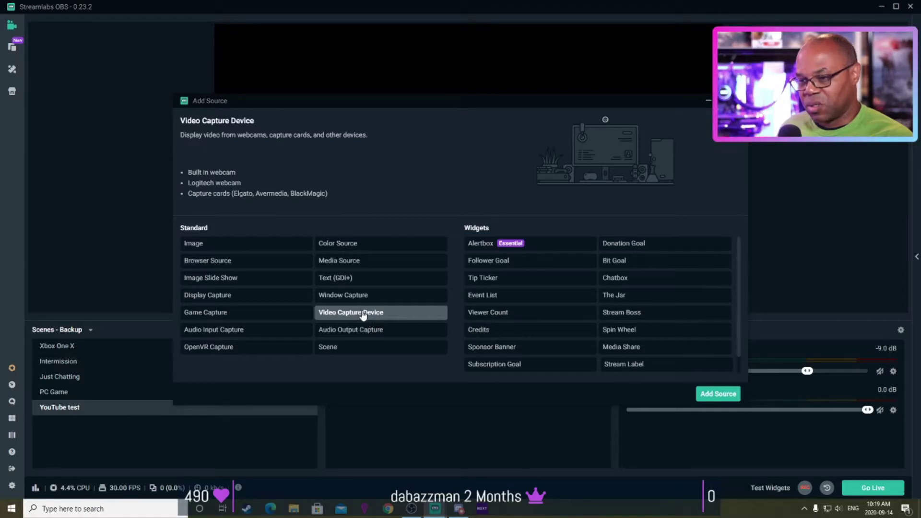
{"action": "left_click", "coordinate": [707, 394]}
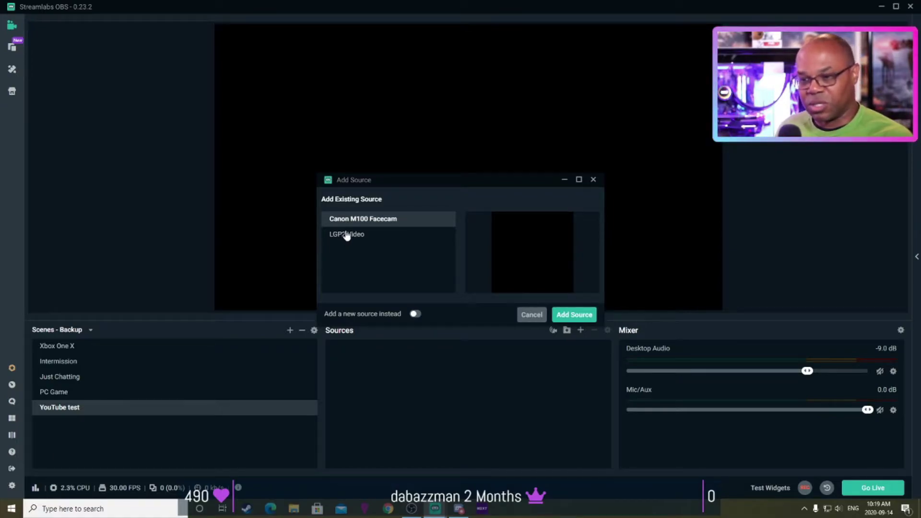
{"action": "left_click", "coordinate": [415, 314]}
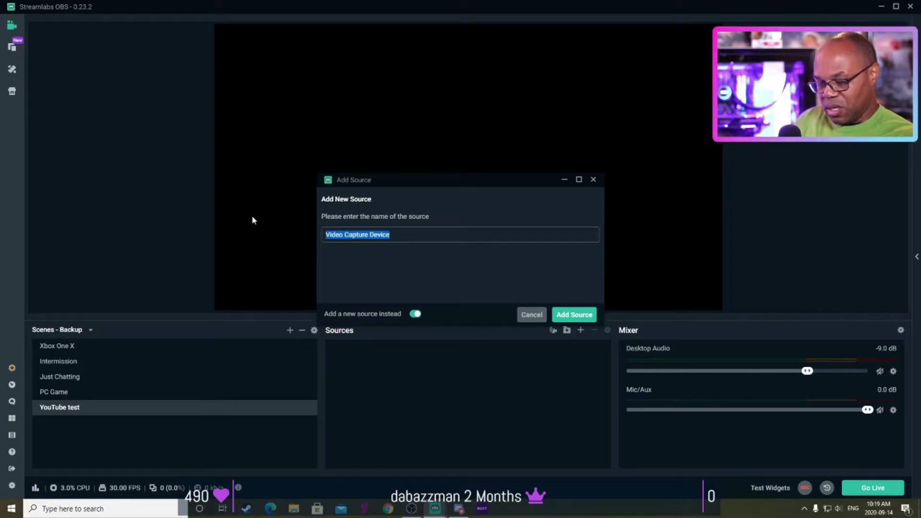
{"action": "type", "text": "Avermedia LGP2"}
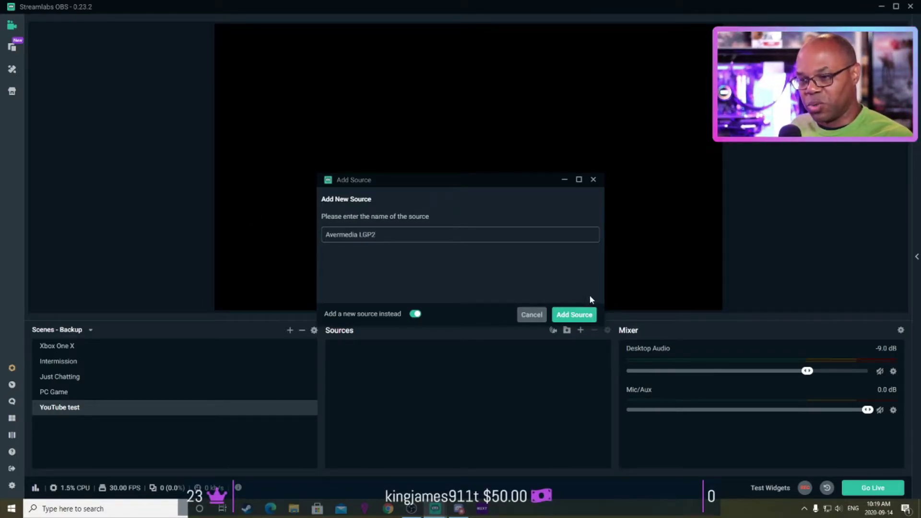
{"action": "left_click", "coordinate": [583, 312]}
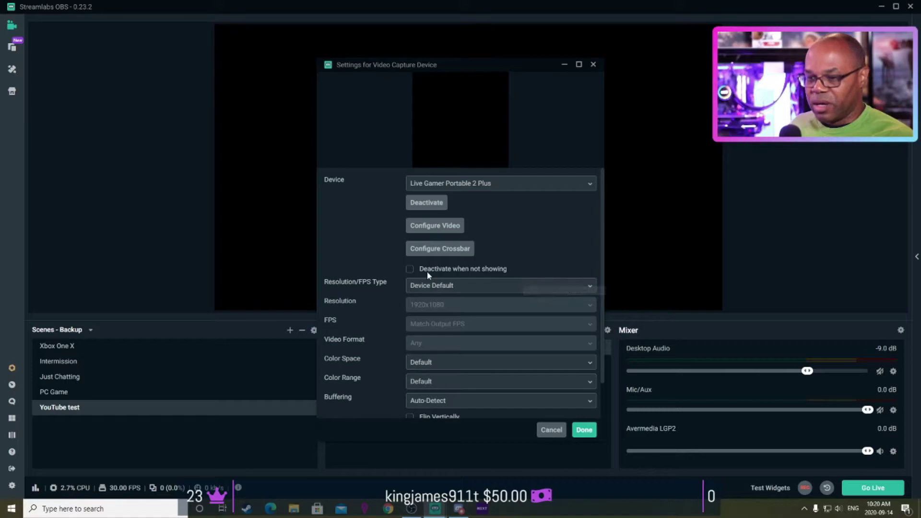
- Try a custom resolution of 1280x720 for the Avermedia LGP2 source and look at its FPS choices
{"action": "left_click", "coordinate": [489, 288]}
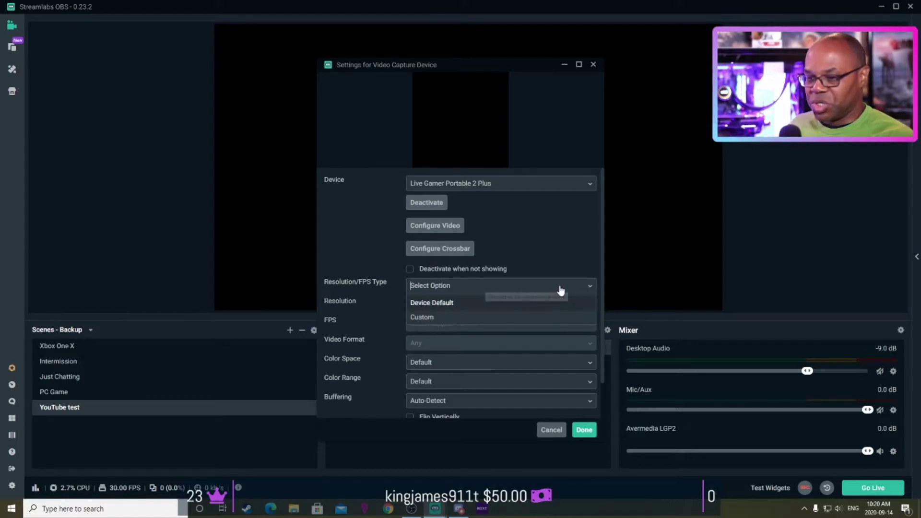
{"action": "left_click", "coordinate": [488, 317]}
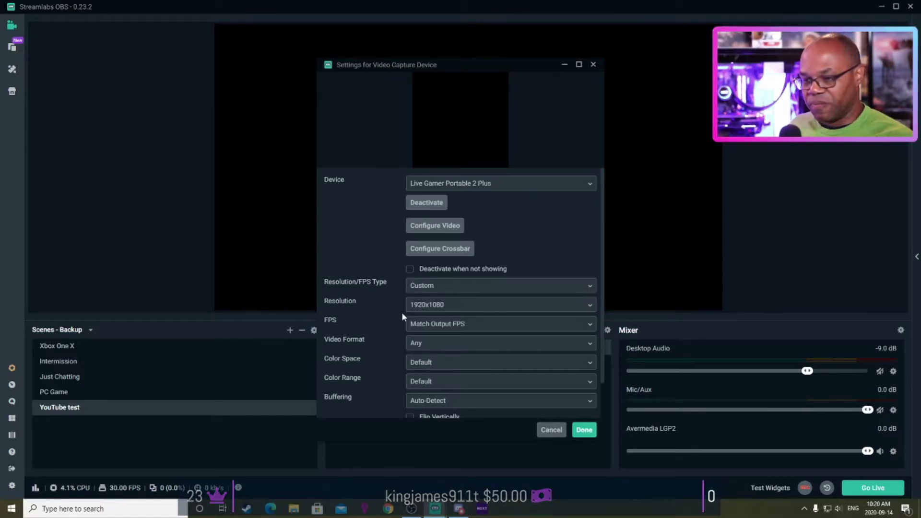
{"action": "left_click", "coordinate": [486, 309]}
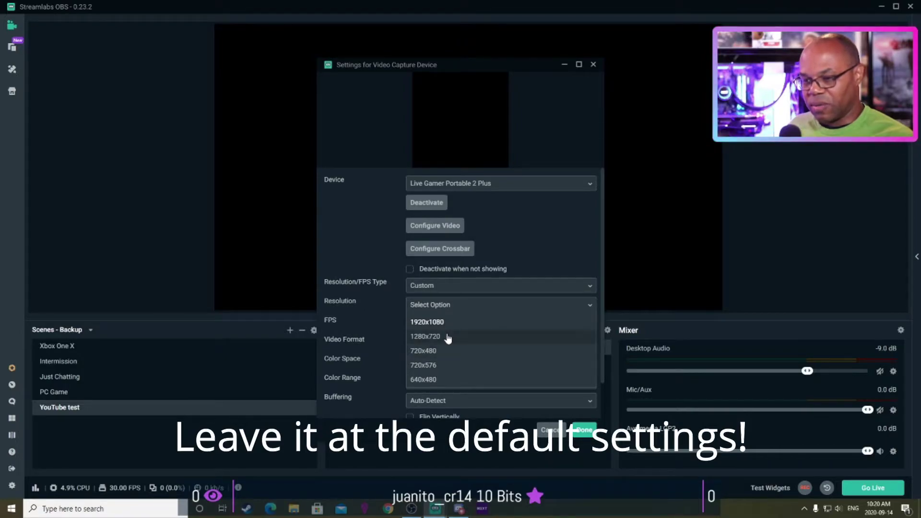
{"action": "left_click", "coordinate": [447, 337]}
{"action": "left_click", "coordinate": [483, 324]}
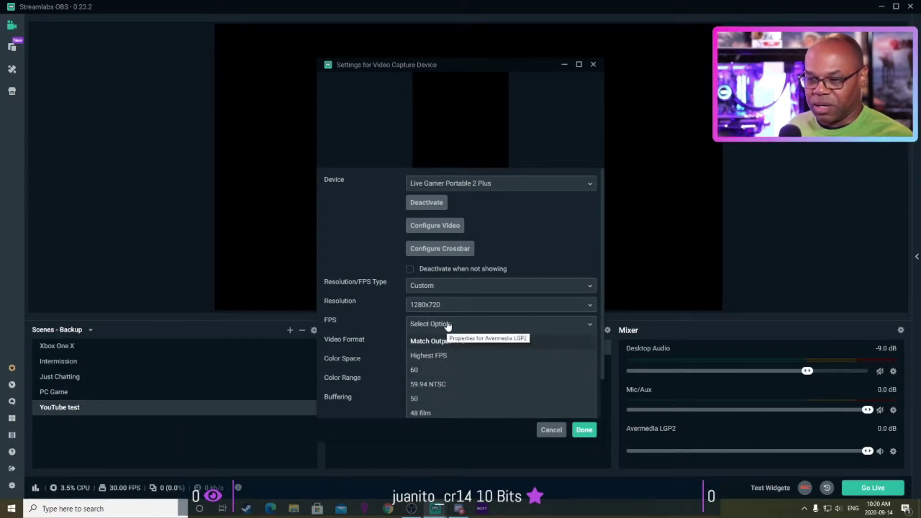
- Set the Avermedia LGP2 source's Resolution/FPS Type to Device Default and accept its settings
{"action": "left_click", "coordinate": [476, 287]}
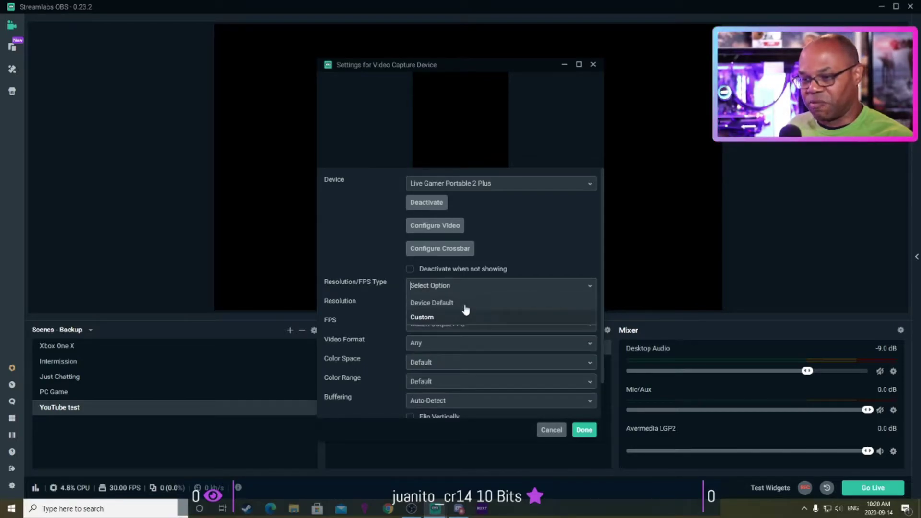
{"action": "left_click", "coordinate": [465, 303]}
{"action": "left_click", "coordinate": [584, 430]}
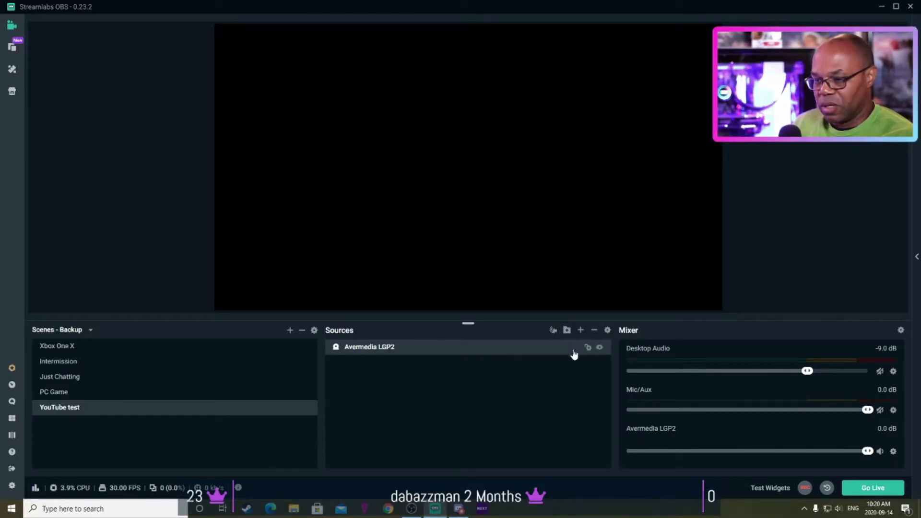
- Add the existing Canon M100 Facecam video capture source to the YouTube test scene
{"action": "left_click", "coordinate": [580, 331]}
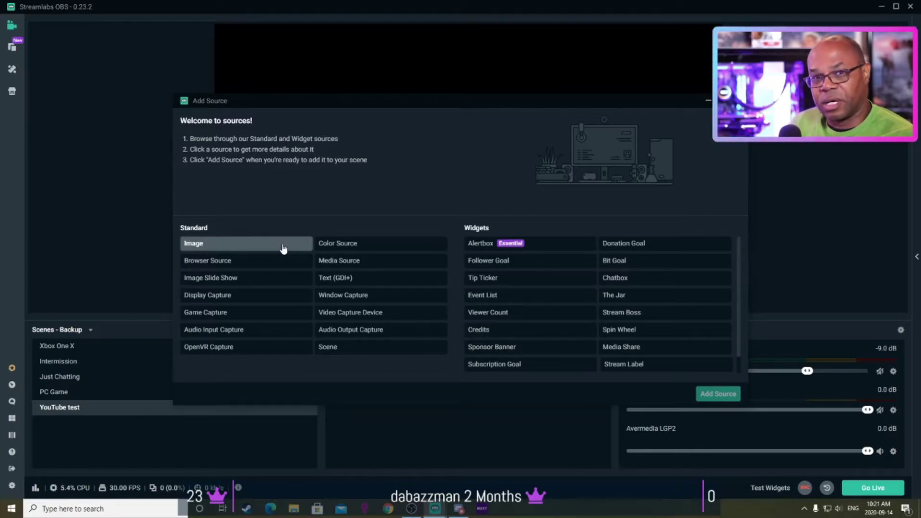
{"action": "left_click", "coordinate": [346, 319]}
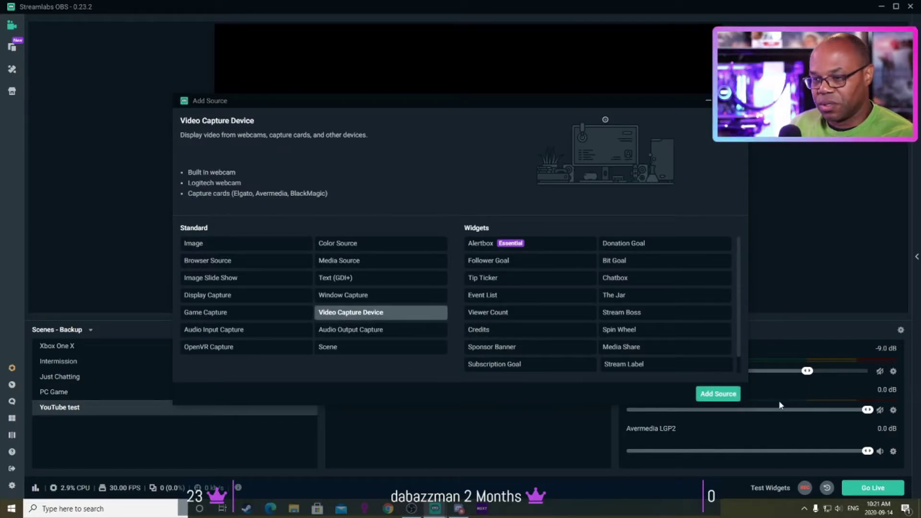
{"action": "left_click", "coordinate": [719, 394]}
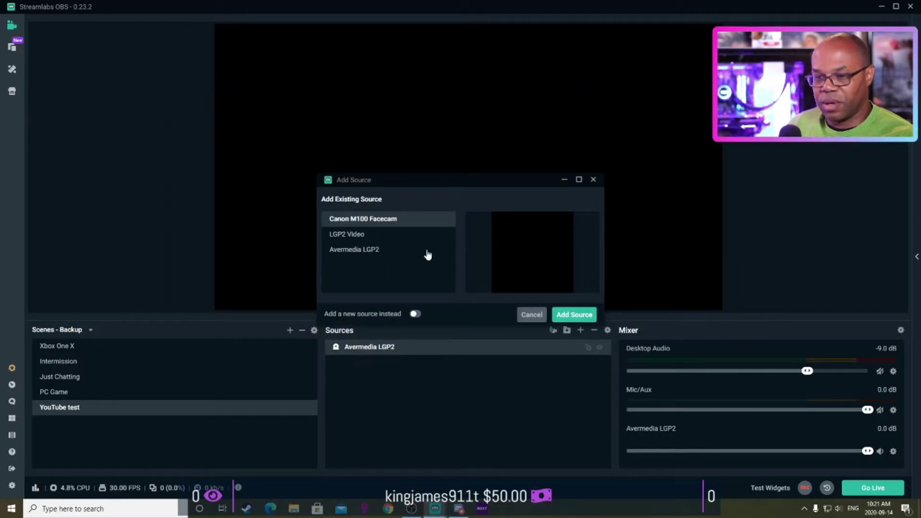
{"action": "left_click", "coordinate": [557, 316]}
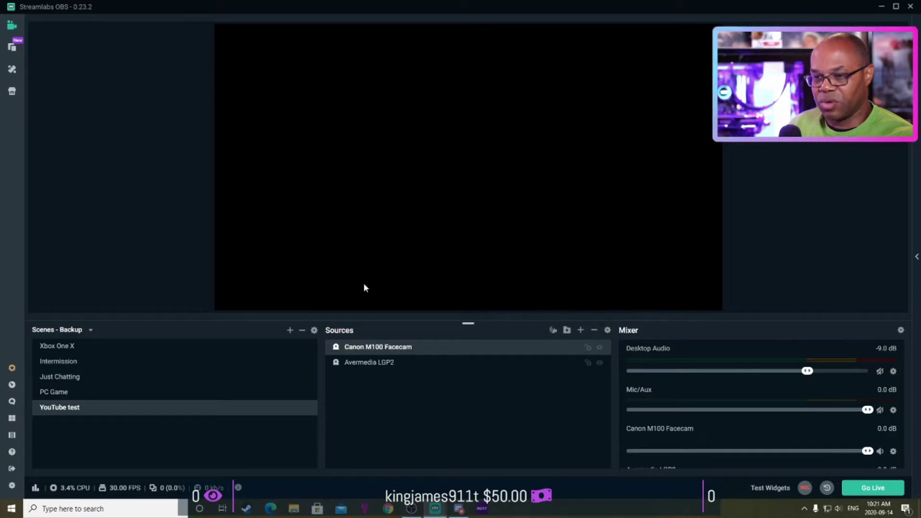
- Remove the Canon M100 Facecam source from the YouTube test scene
{"action": "right_click", "coordinate": [377, 351]}
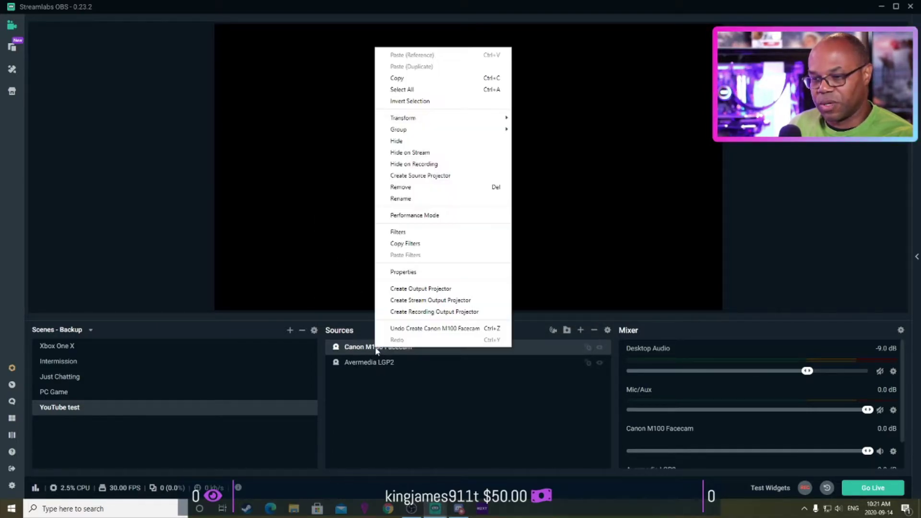
{"action": "left_click", "coordinate": [557, 386]}
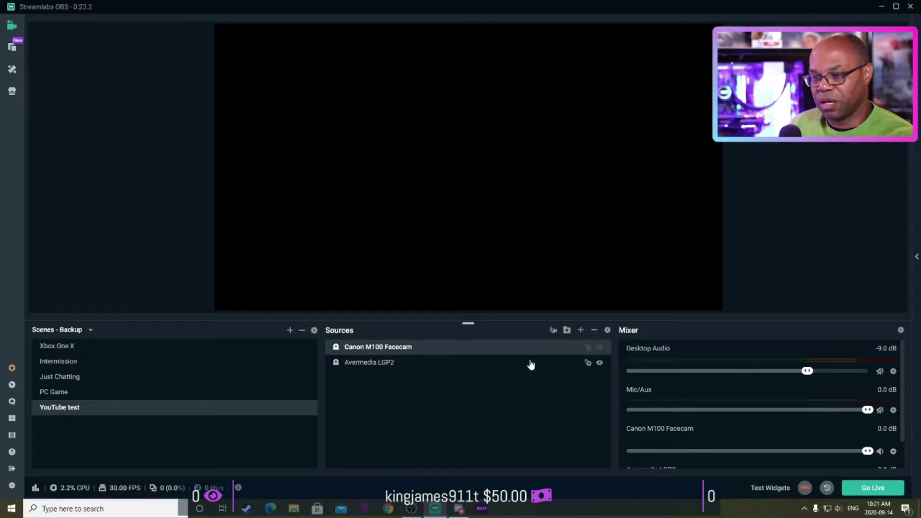
{"action": "left_click", "coordinate": [594, 330]}
{"action": "left_click", "coordinate": [490, 256]}
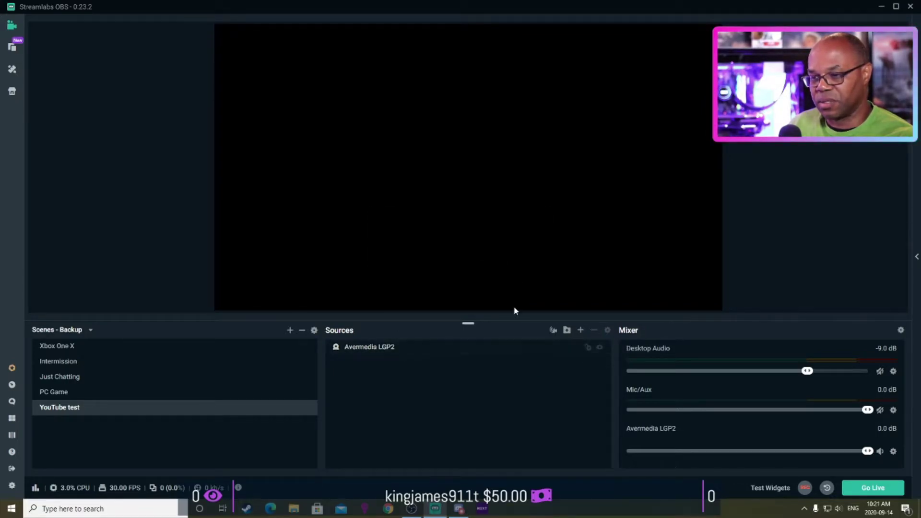
- Add a new Video Capture Device source named Canon M100 to the YouTube test scene
{"action": "left_click", "coordinate": [581, 330]}
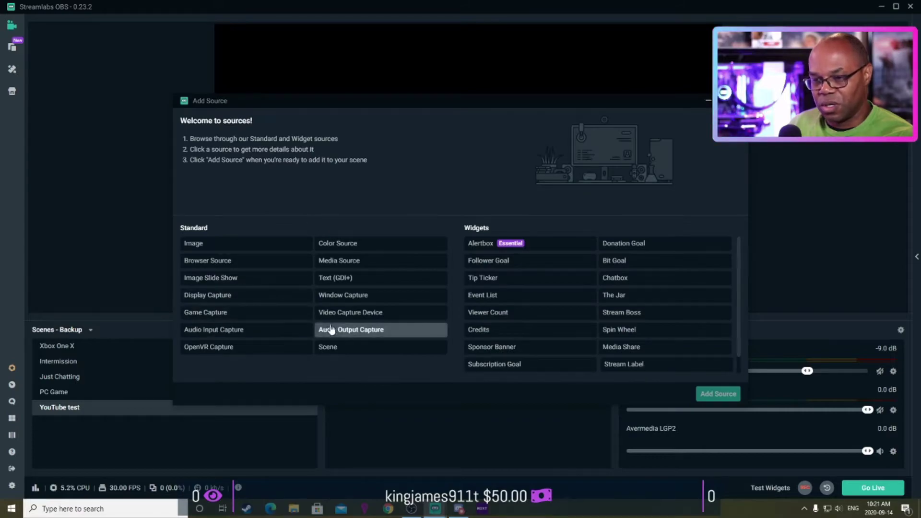
{"action": "left_click", "coordinate": [361, 314]}
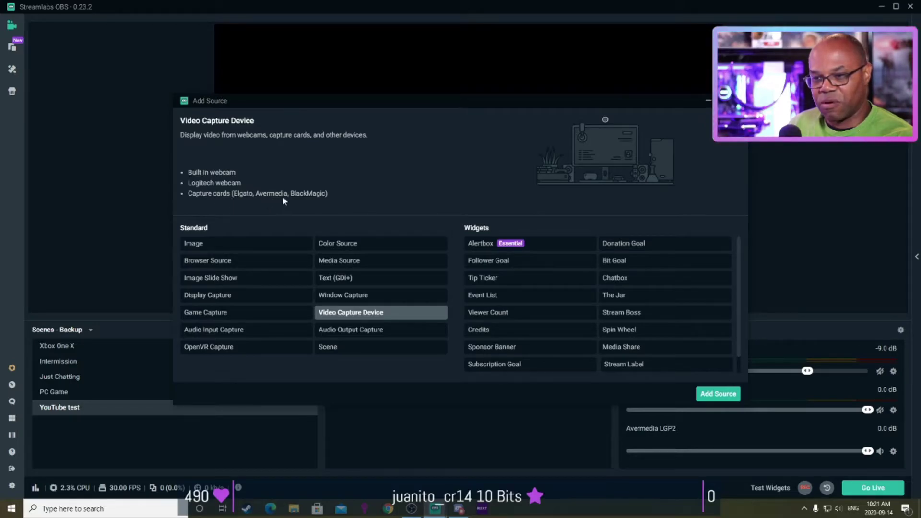
{"action": "left_click", "coordinate": [715, 395]}
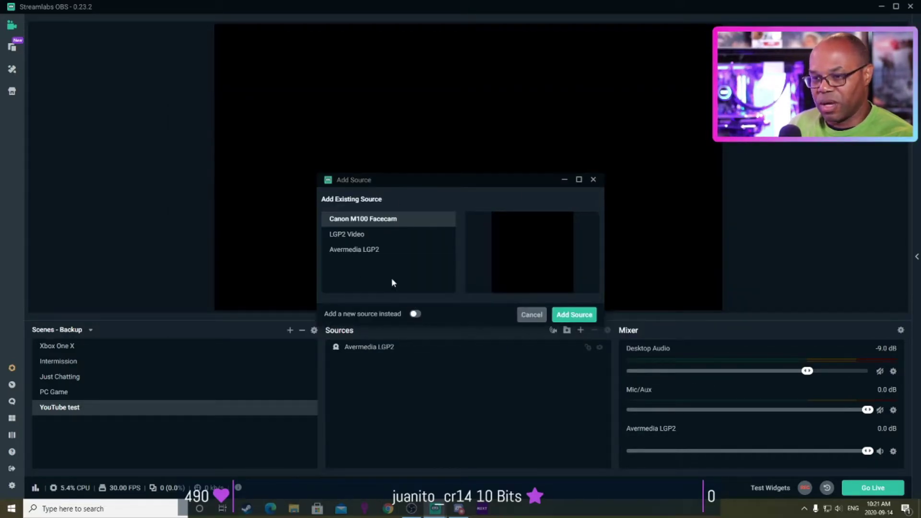
{"action": "left_click", "coordinate": [415, 315]}
{"action": "left_click_drag", "start_coordinate": [398, 235], "coordinate": [254, 220]}
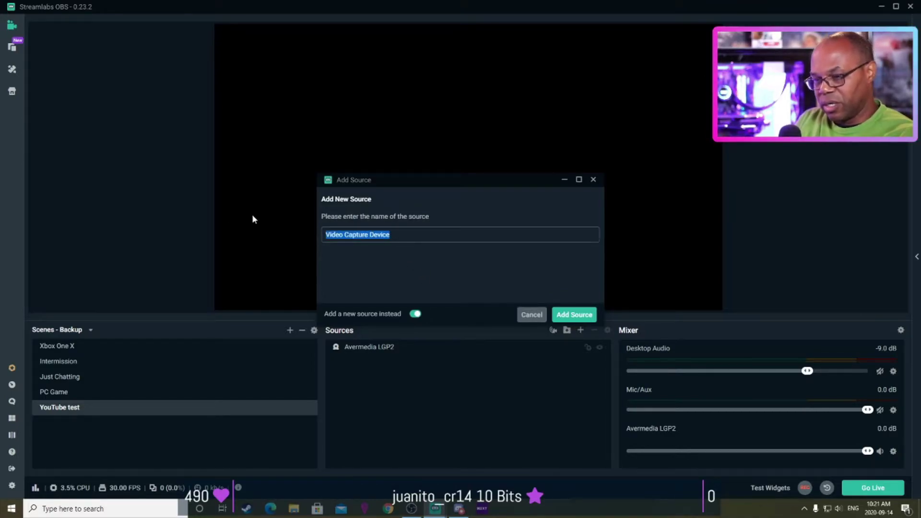
{"action": "type", "text": "Canon M"}
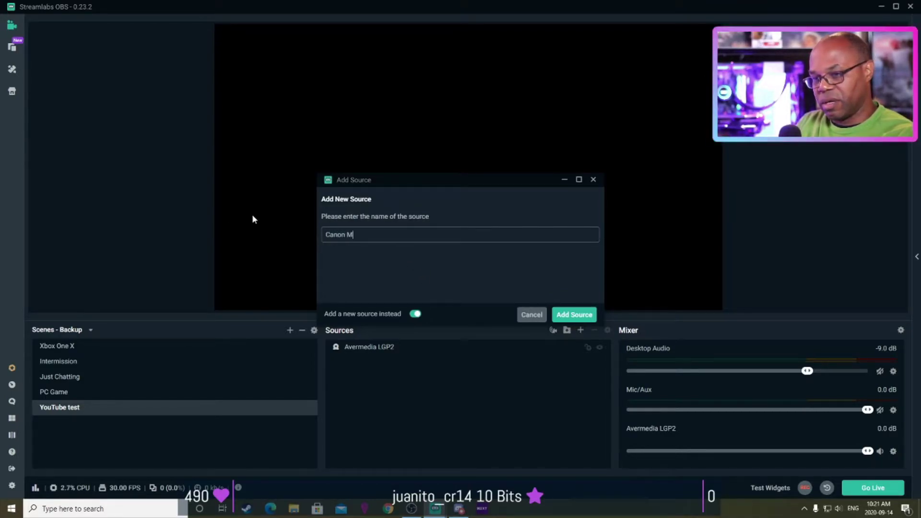
{"action": "type", "text": "100"}
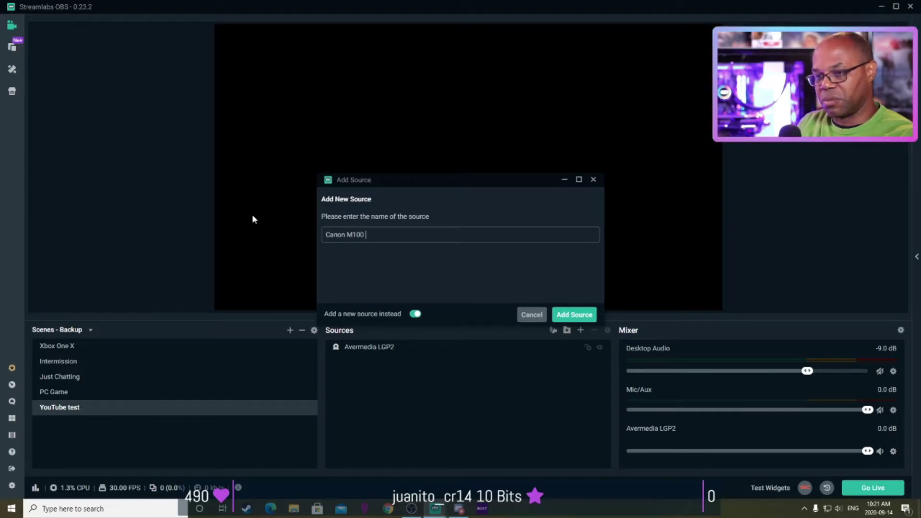
{"action": "key", "text": "BackSpace"}
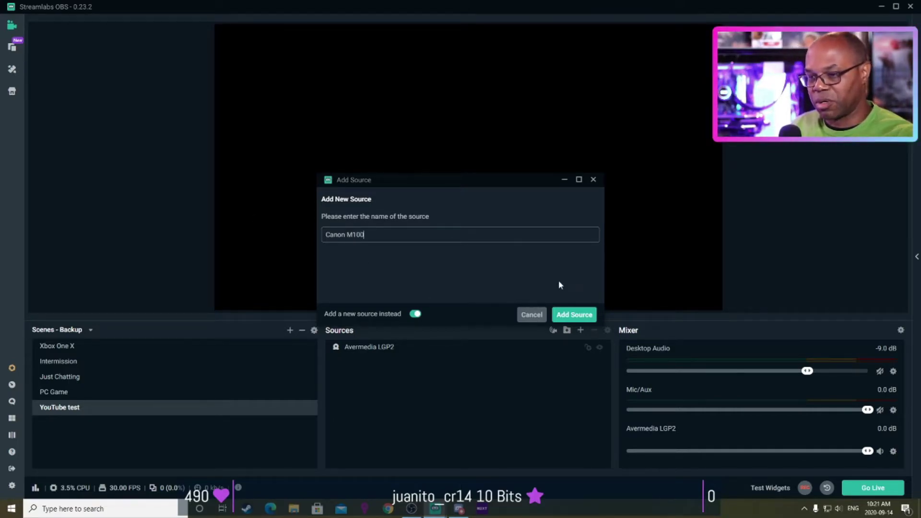
{"action": "left_click", "coordinate": [583, 316]}
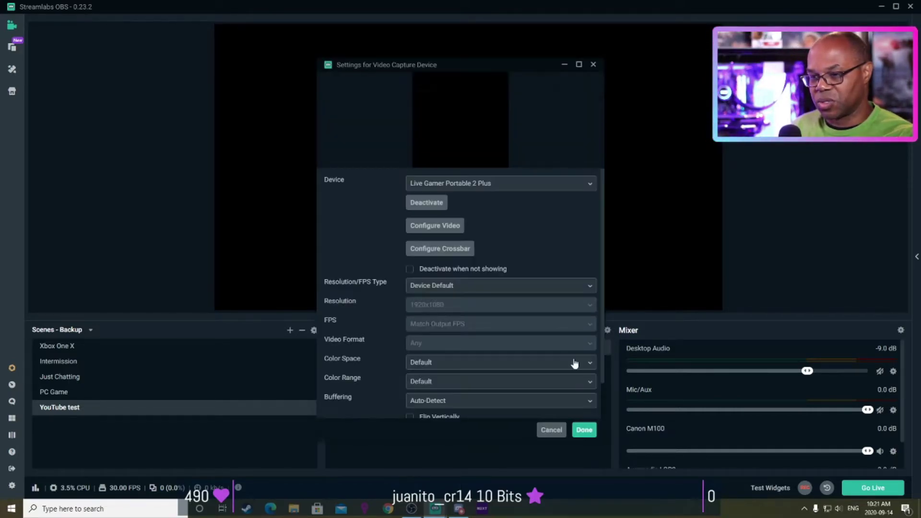
- Set the Canon M100 source's device to Cam Link 4K and accept its settings
{"action": "left_click", "coordinate": [472, 186]}
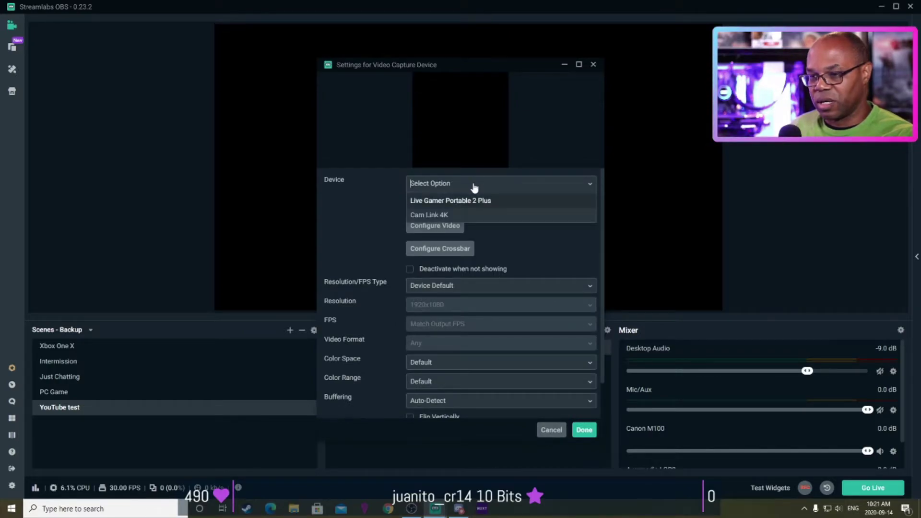
{"action": "left_click", "coordinate": [437, 215]}
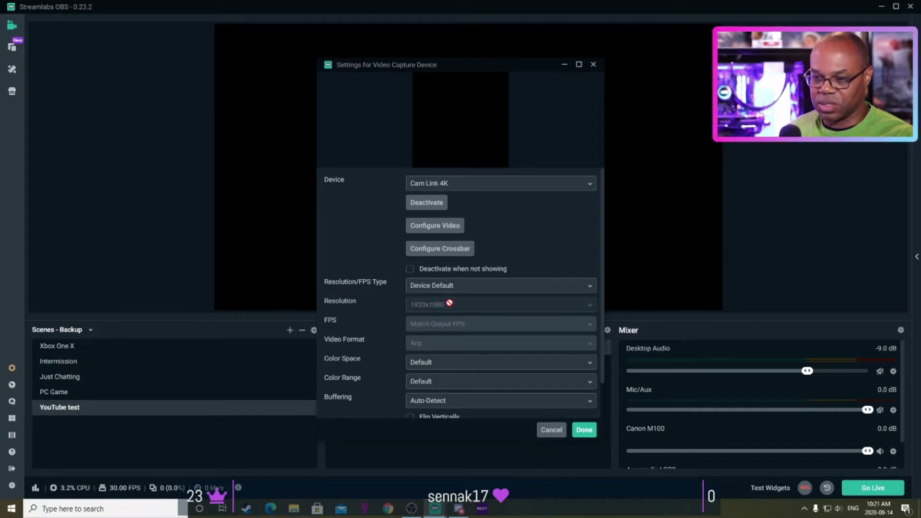
{"action": "left_click", "coordinate": [584, 431]}
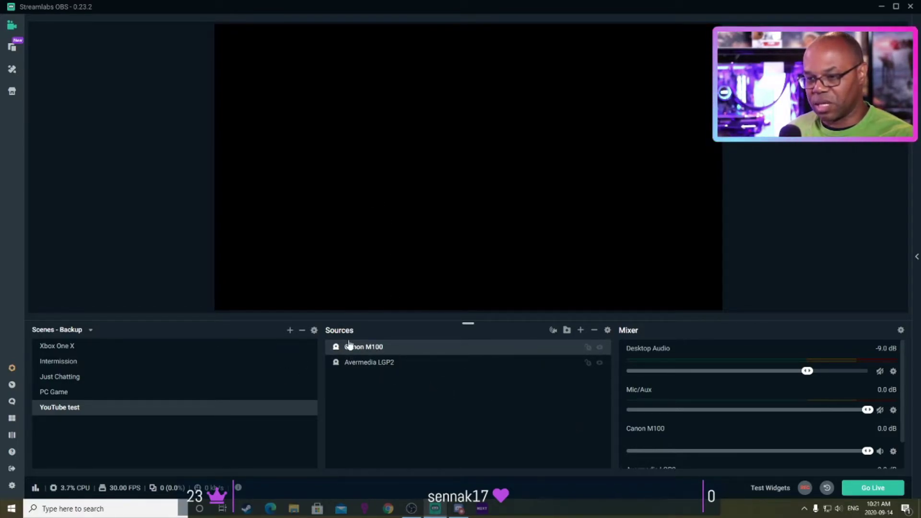
{"action": "right_click", "coordinate": [455, 345]}
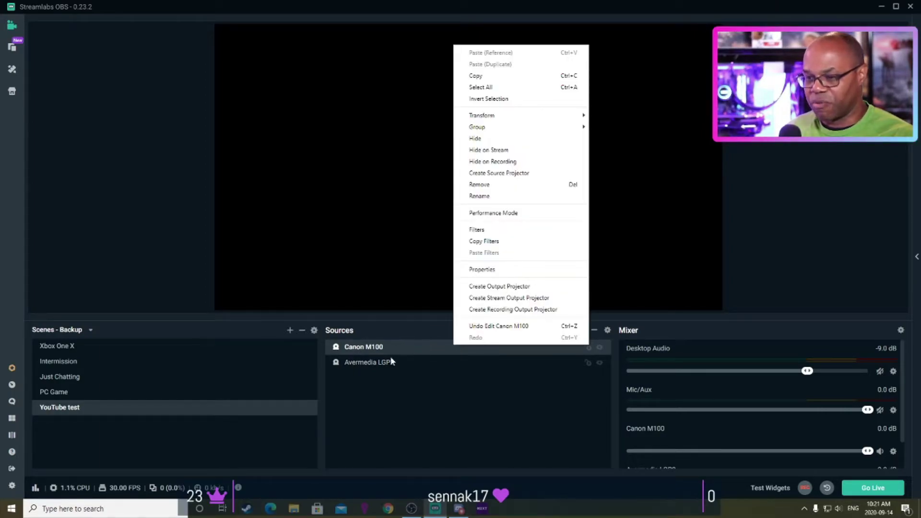
{"action": "left_click", "coordinate": [405, 381]}
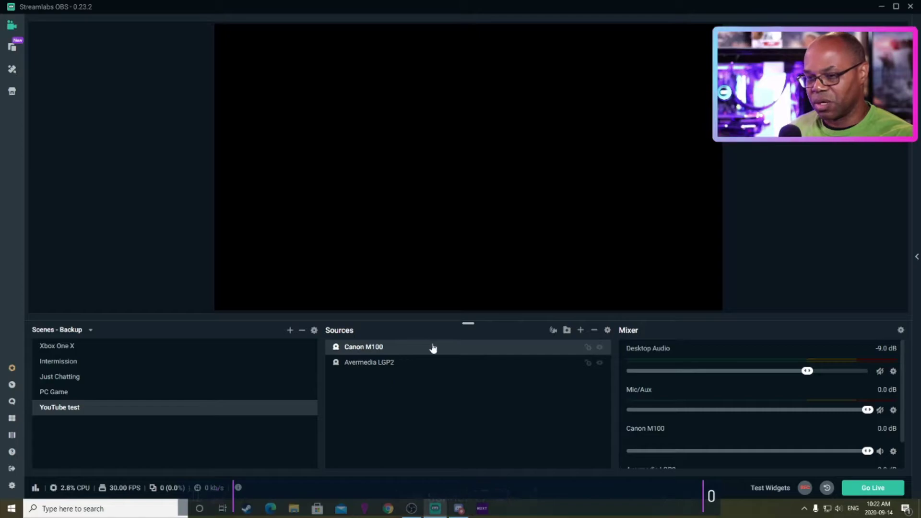
{"action": "left_click", "coordinate": [580, 330]}
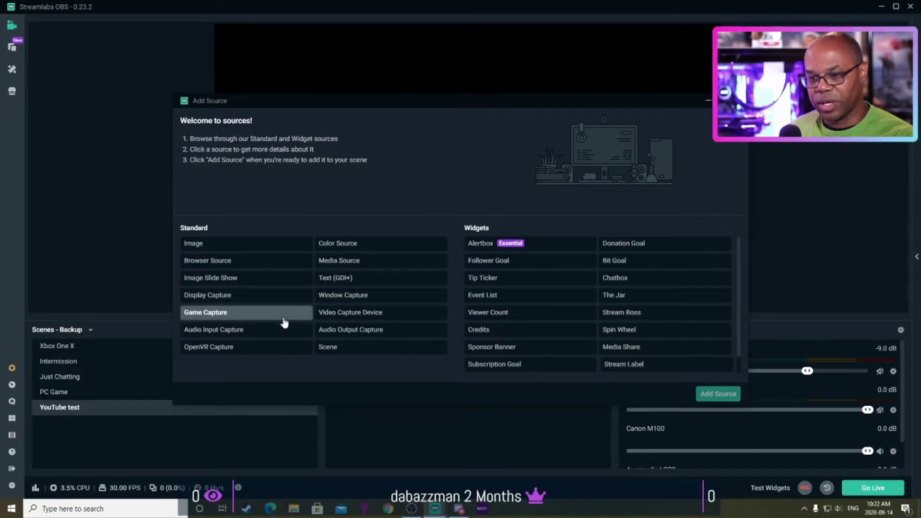
{"action": "left_click", "coordinate": [226, 335]}
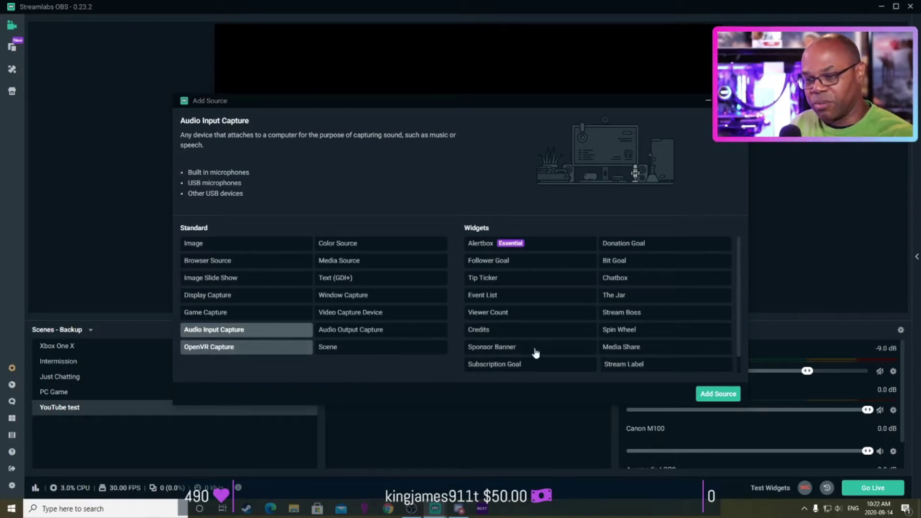
{"action": "left_click", "coordinate": [704, 394]}
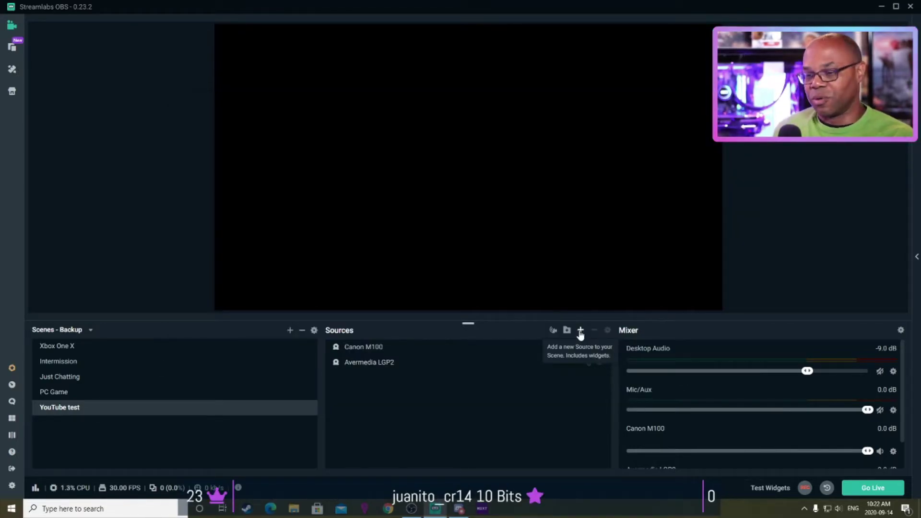
- Add a new Audio Input Capture source named Avermedia LGP2 Audio to the YouTube test scene
{"action": "left_click", "coordinate": [581, 331]}
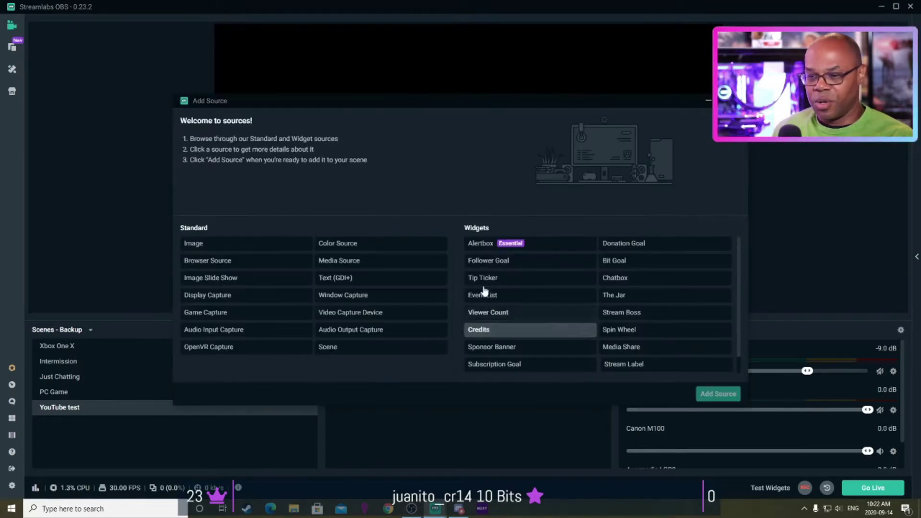
{"action": "left_click", "coordinate": [196, 337]}
{"action": "left_click", "coordinate": [716, 394]}
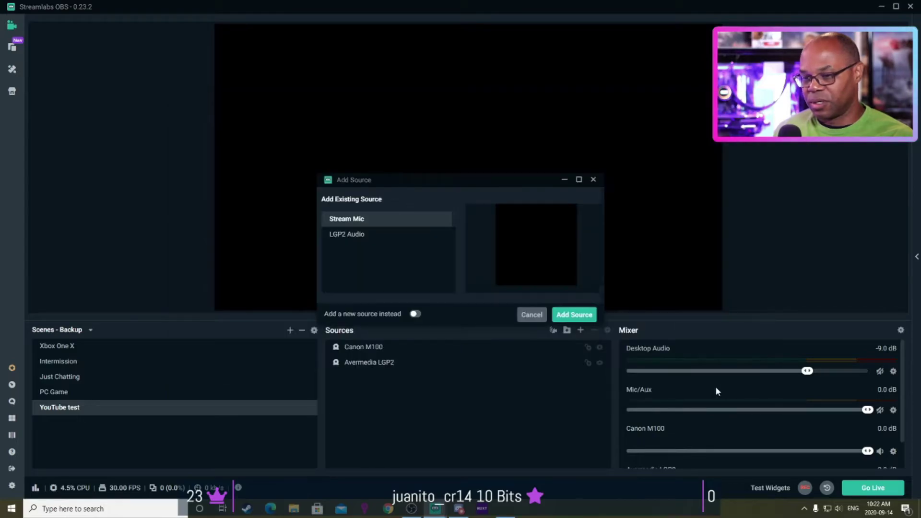
{"action": "left_click", "coordinate": [416, 314]}
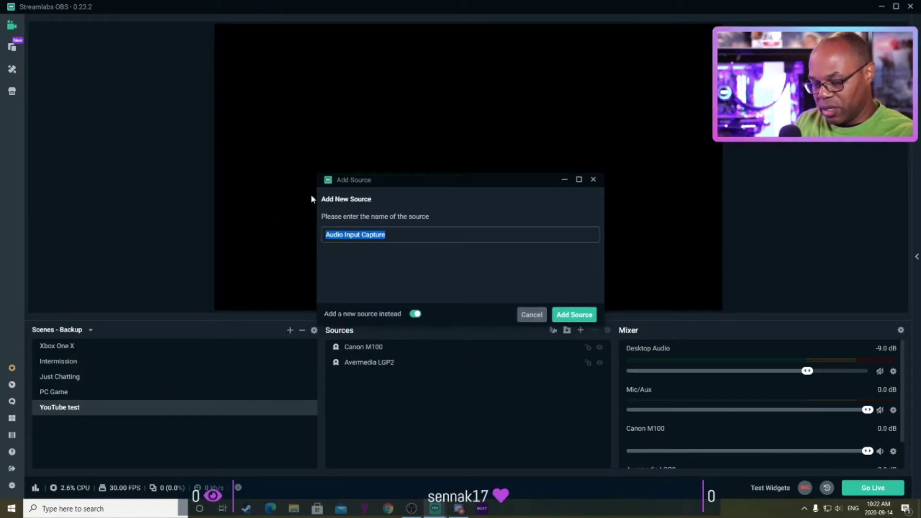
{"action": "type", "text": "Averm"}
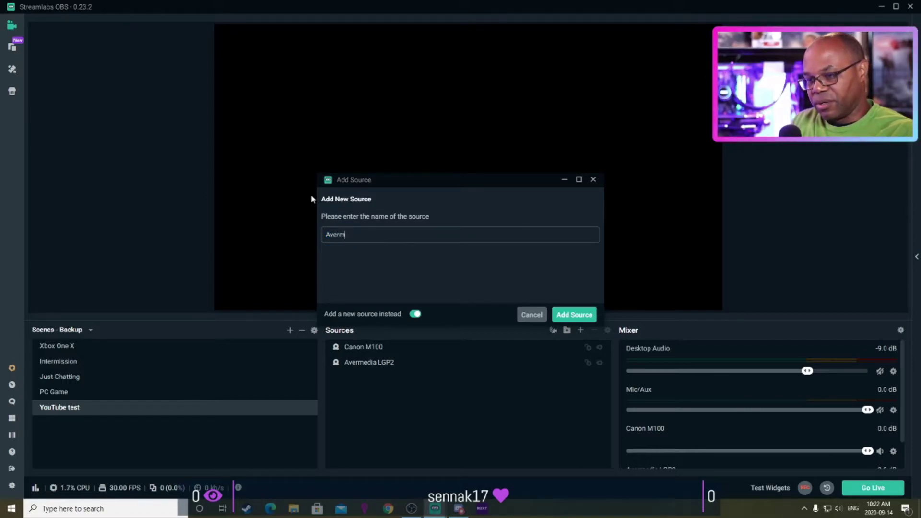
{"action": "type", "text": "edia"}
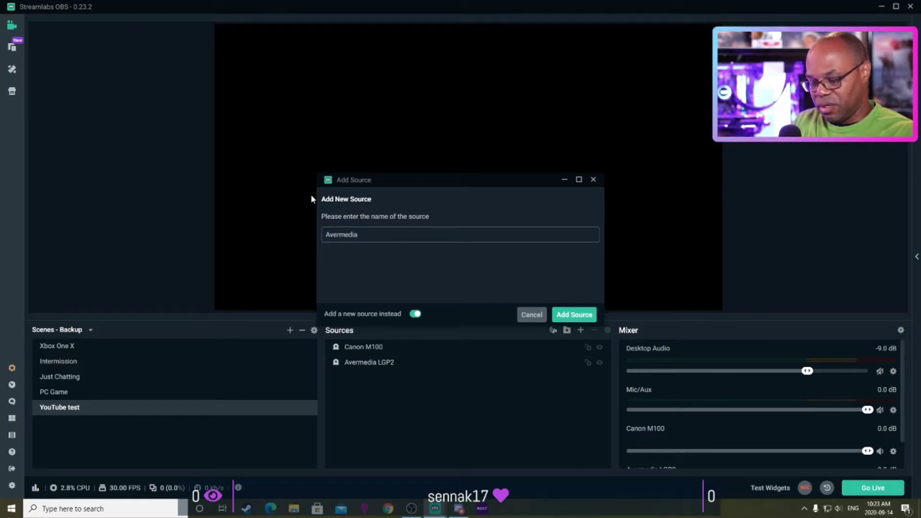
{"action": "type", "text": " LGP2 Audio"}
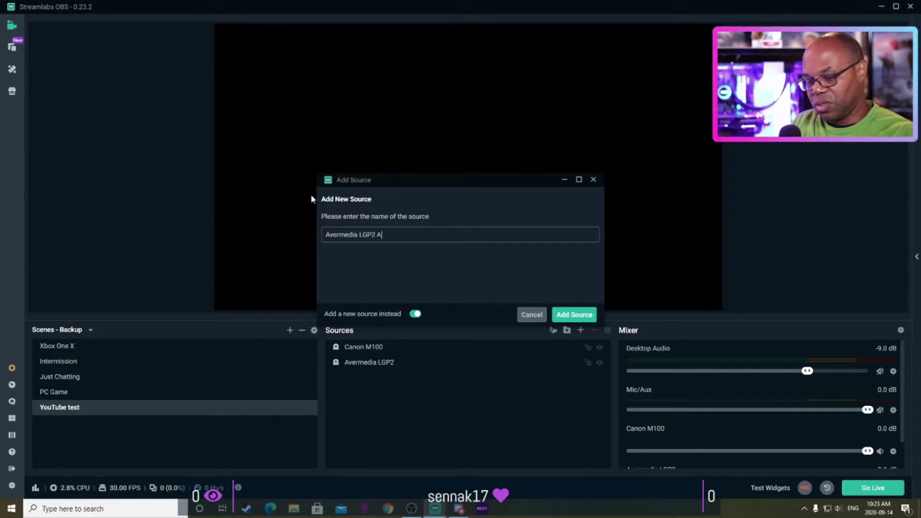
{"action": "left_click", "coordinate": [583, 315]}
- Set the Avermedia LGP2 Audio source's device to Microphone (Live Gamer Portable 2 Plus) and mute the source in the mixer
{"action": "left_click", "coordinate": [512, 184]}
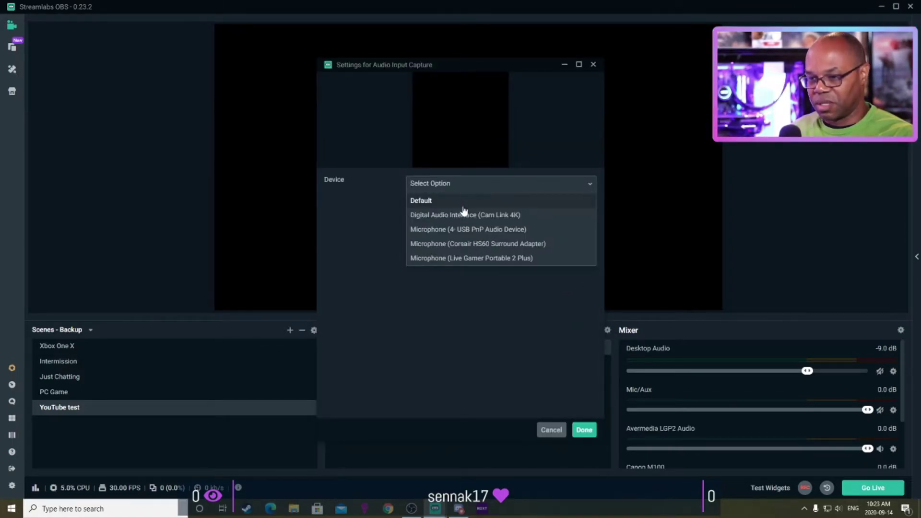
{"action": "left_click", "coordinate": [454, 260]}
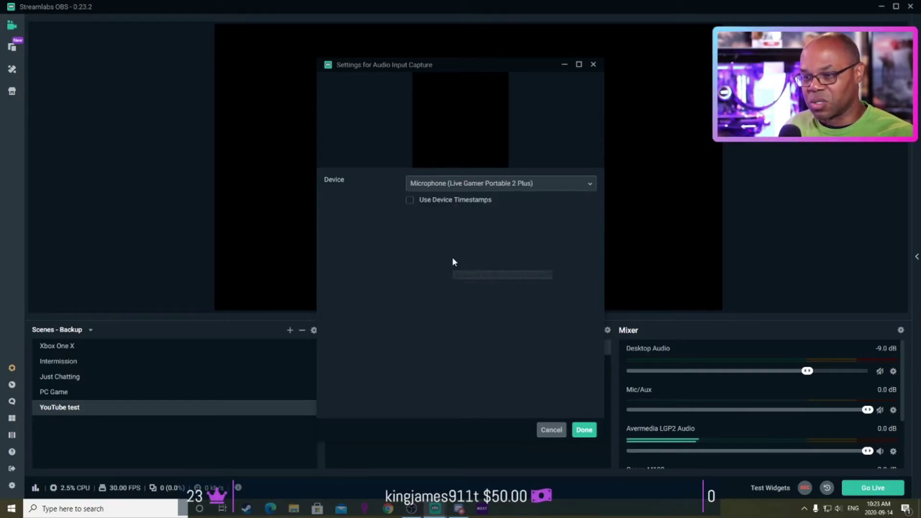
{"action": "left_click", "coordinate": [585, 431]}
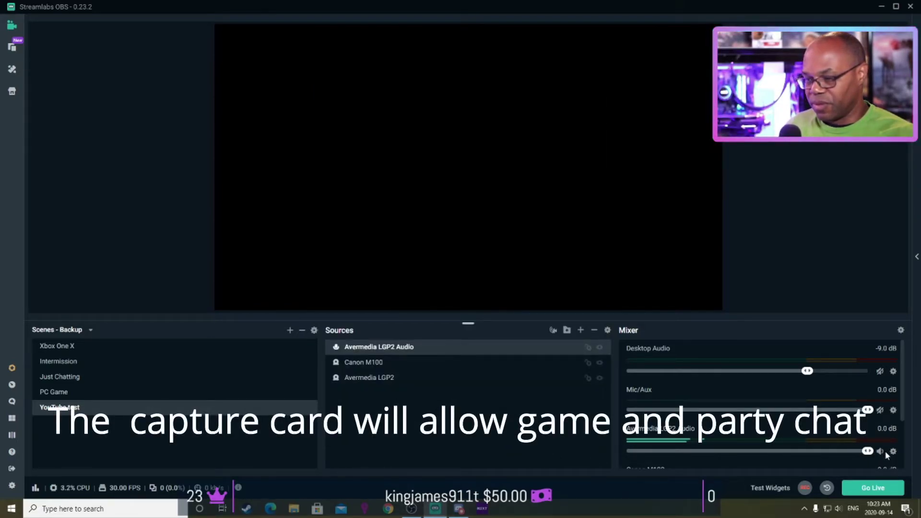
{"action": "left_click", "coordinate": [880, 452]}
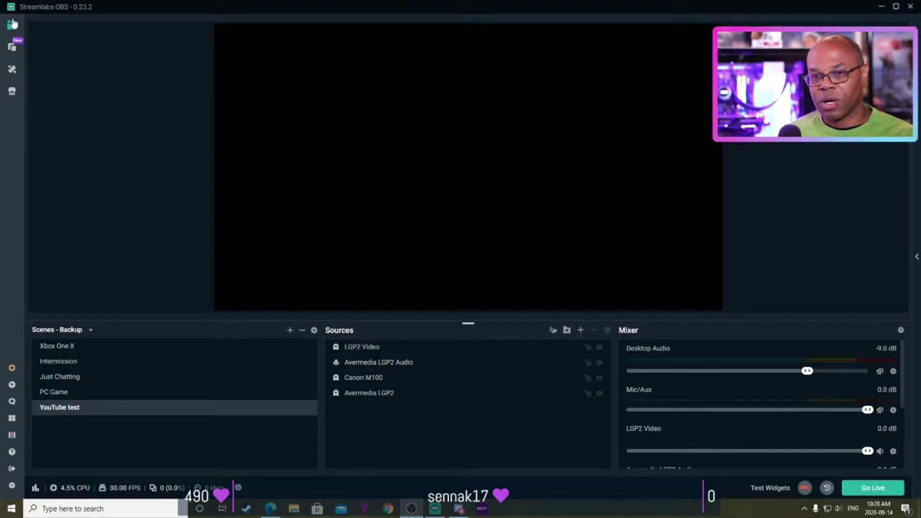
- Browse the scene theme gallery for stream overlays, including the Just Added, Featured and Most Popular themes, and look at the app store
{"action": "left_click", "coordinate": [12, 70]}
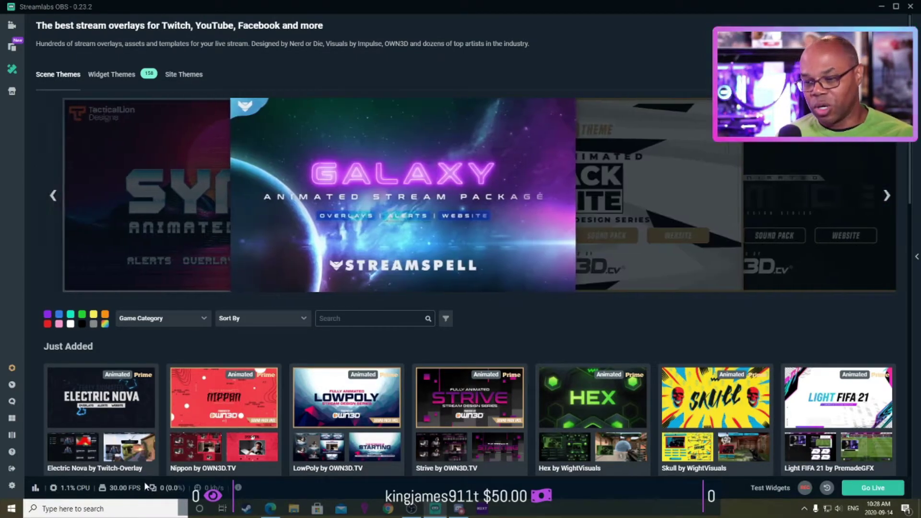
{"action": "mouse_move", "coordinate": [144, 461]}
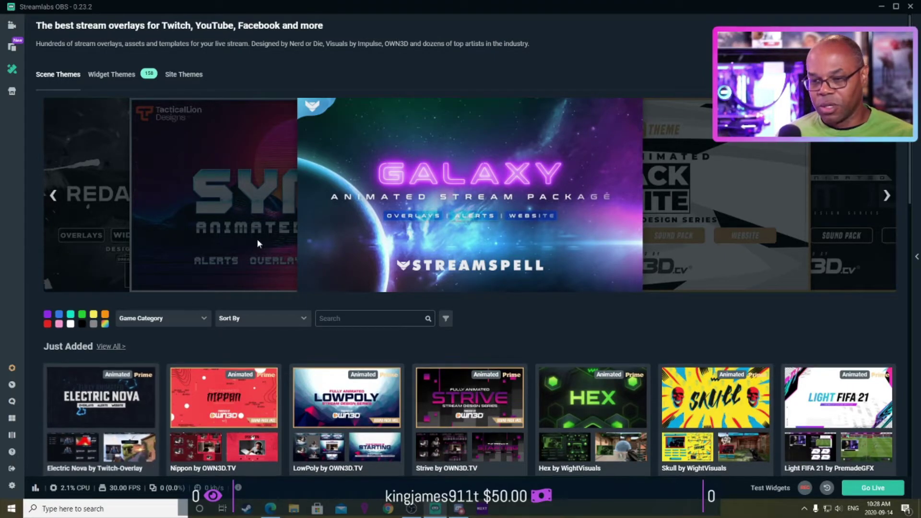
{"action": "scroll", "coordinate": [242, 307], "scroll_direction": "down", "scroll_amount": 3}
{"action": "scroll", "coordinate": [243, 307], "scroll_direction": "down", "scroll_amount": 2}
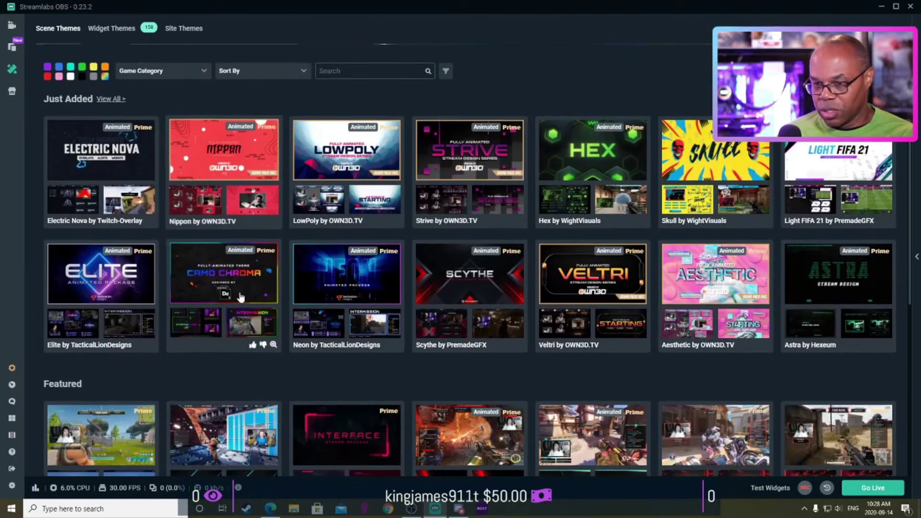
{"action": "scroll", "coordinate": [240, 297], "scroll_direction": "down", "scroll_amount": 2}
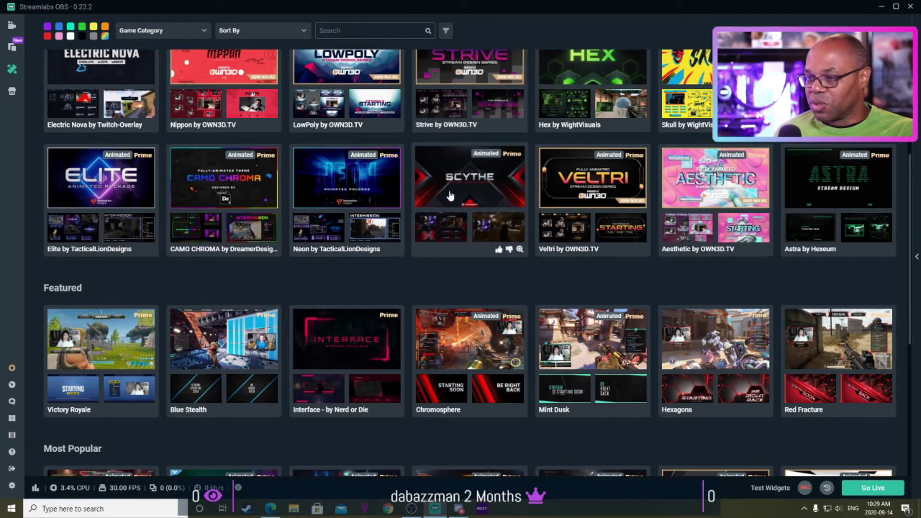
{"action": "scroll", "coordinate": [447, 191], "scroll_direction": "down", "scroll_amount": 3}
{"action": "scroll", "coordinate": [444, 191], "scroll_direction": "down", "scroll_amount": 4}
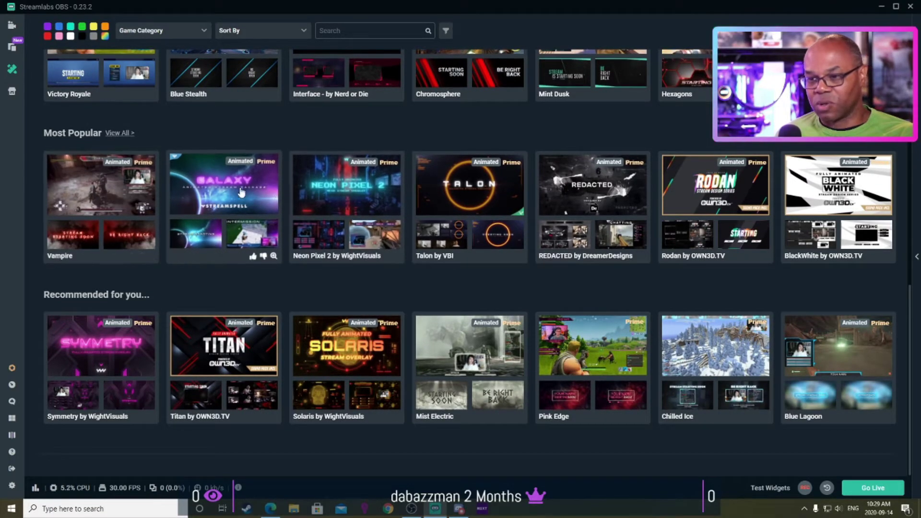
{"action": "scroll", "coordinate": [548, 183], "scroll_direction": "up", "scroll_amount": 8}
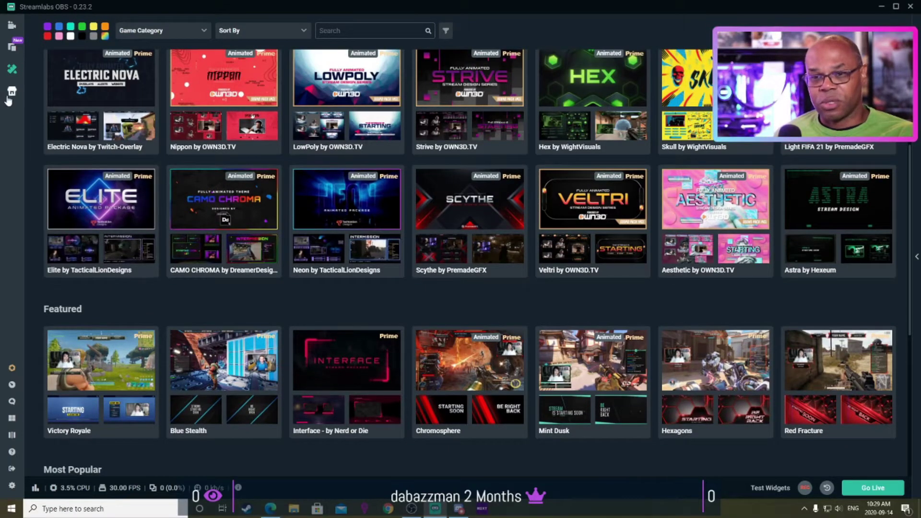
{"action": "left_click", "coordinate": [10, 92]}
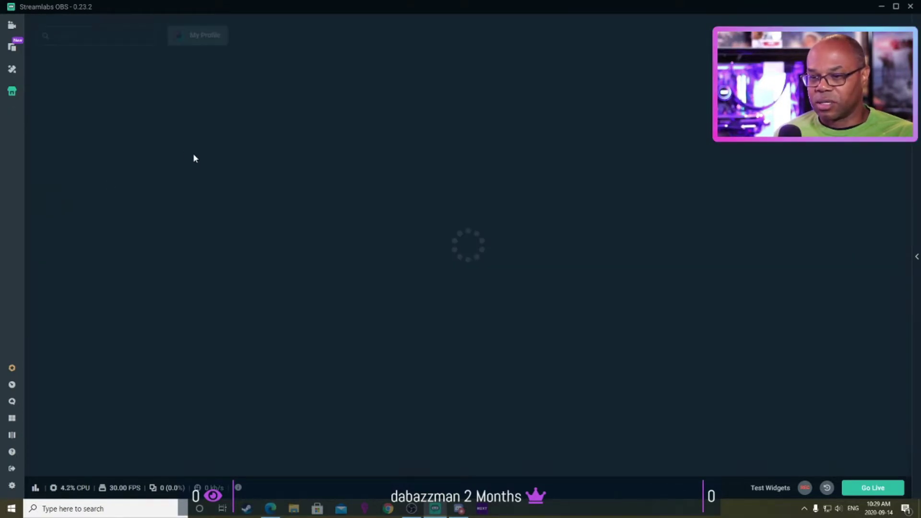
{"action": "scroll", "coordinate": [386, 256], "scroll_direction": "down", "scroll_amount": 3}
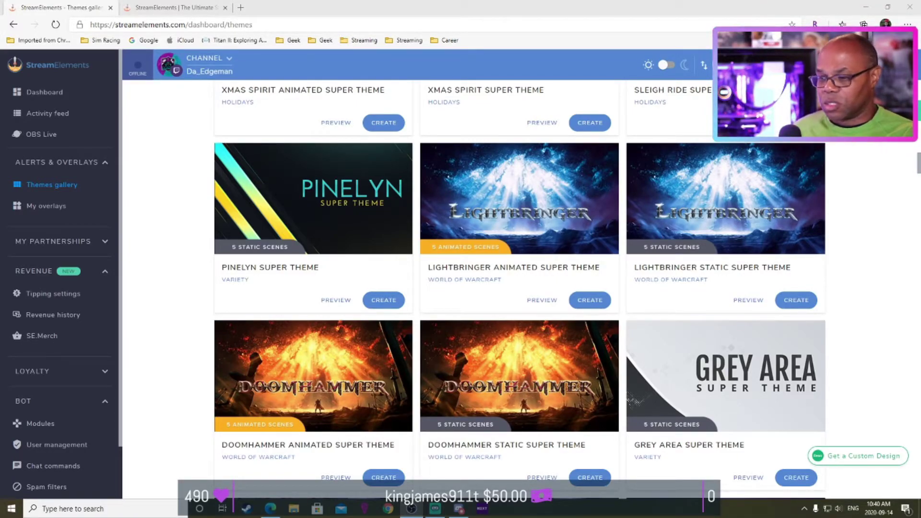
- In the StreamElements themes gallery, create an overlay named Streaming Test from the Grey Area Super Theme
{"action": "left_click", "coordinate": [797, 478]}
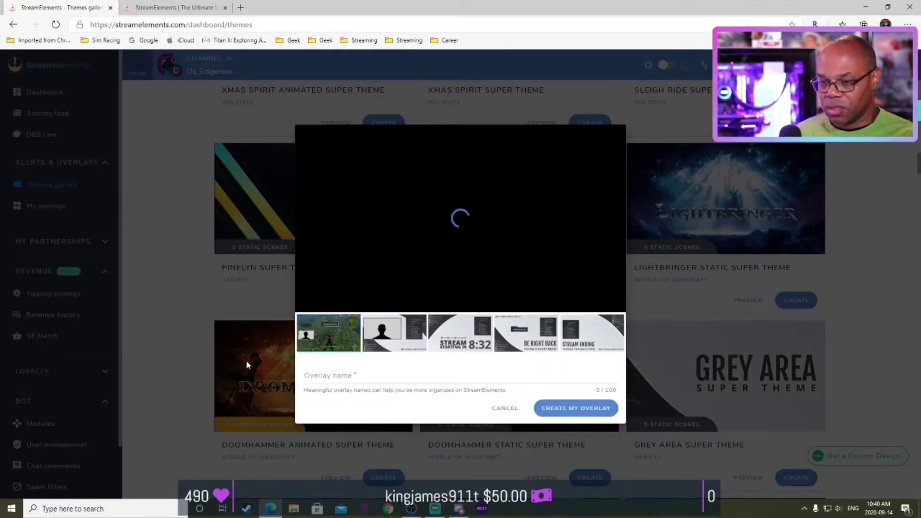
{"action": "left_click", "coordinate": [351, 377]}
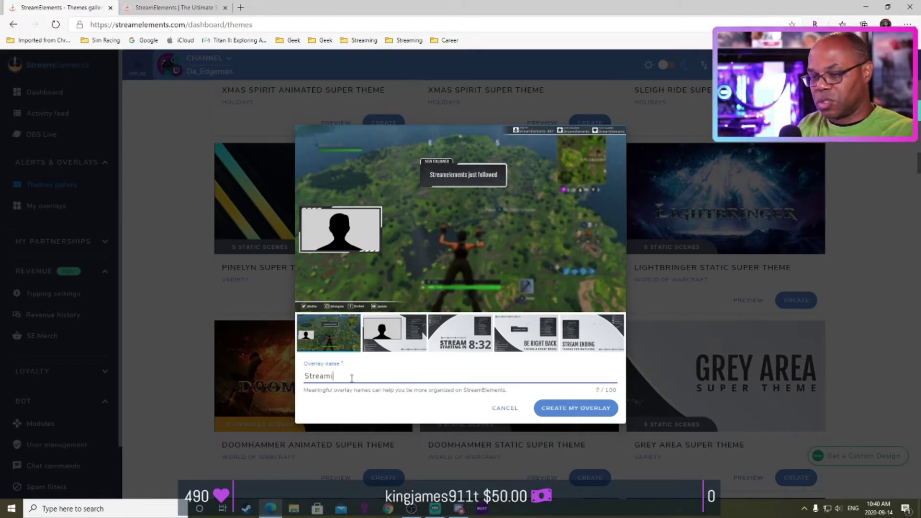
{"action": "type", "text": "Streaming Test"}
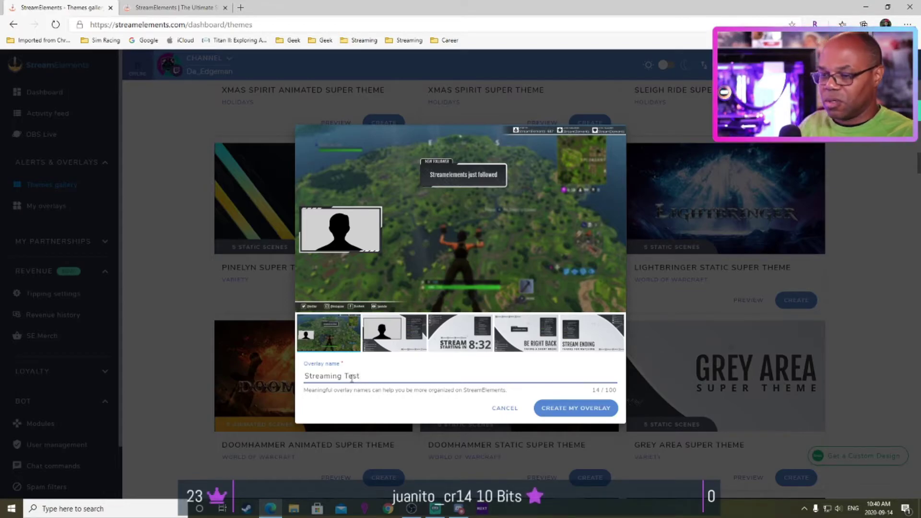
{"action": "left_click", "coordinate": [591, 413]}
- Open the Streaming Test Grey Area in-game overlay for editing and copy its overlay link
{"action": "scroll", "coordinate": [428, 293], "scroll_direction": "down", "scroll_amount": 10}
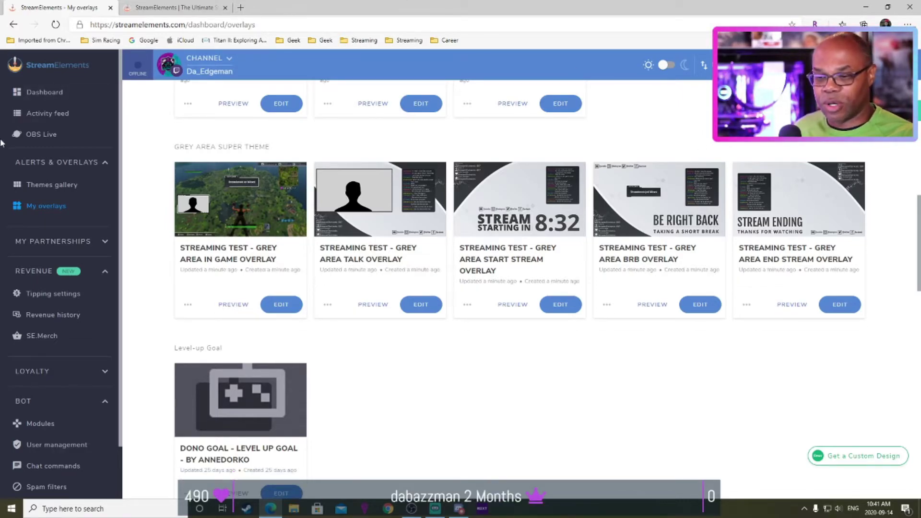
{"action": "left_click", "coordinate": [279, 305]}
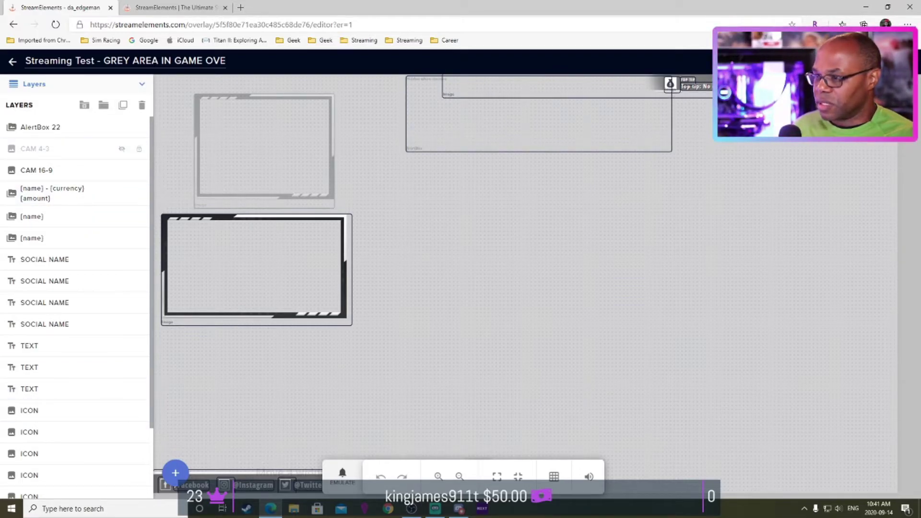
{"action": "key", "text": "ctrl+c"}
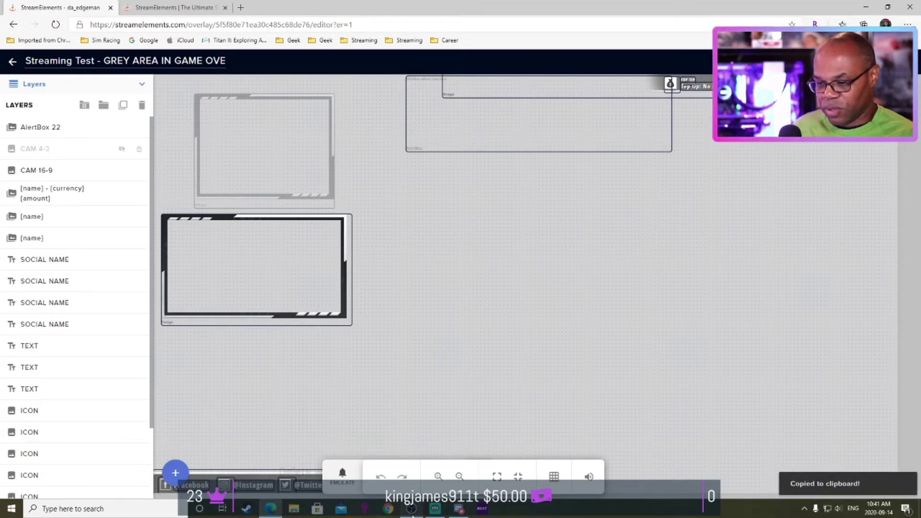
- Switch to Streamlabs OBS and replace the Val Overlay source's URL with the copied Grey Area in-game overlay link
{"action": "left_click", "coordinate": [435, 509]}
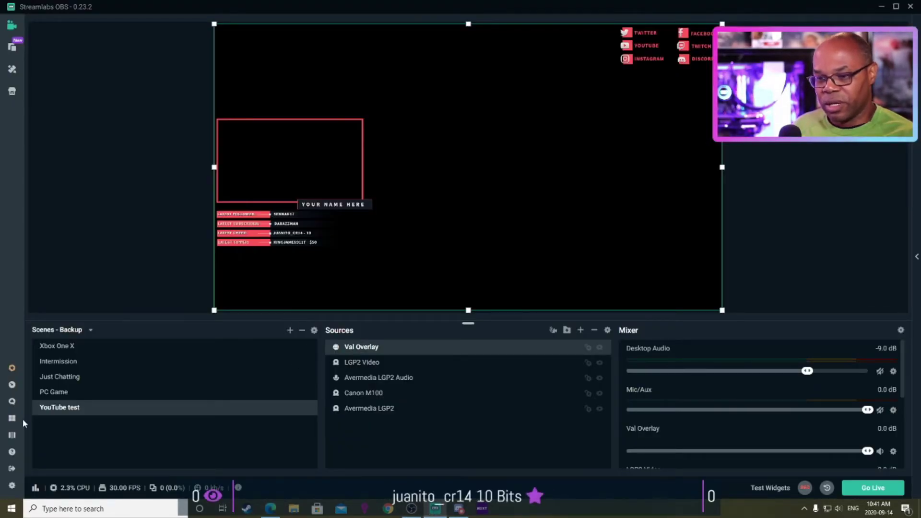
{"action": "right_click", "coordinate": [394, 349]}
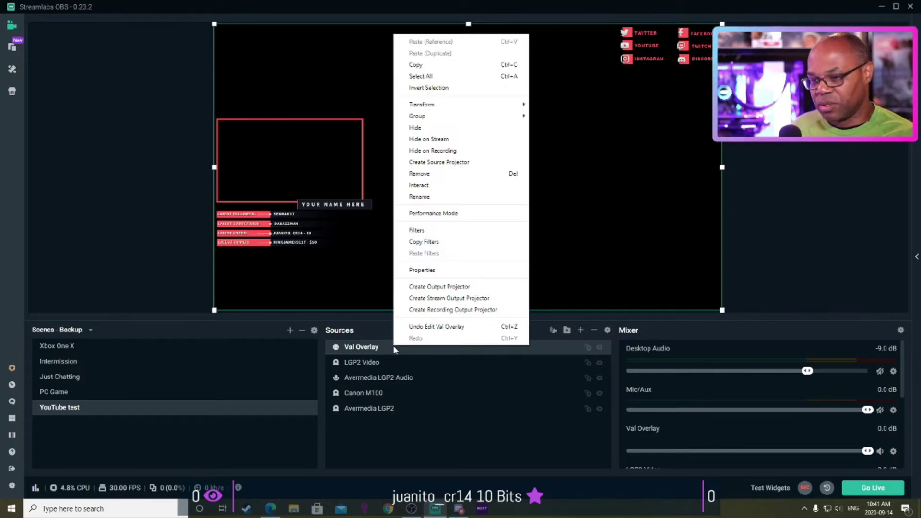
{"action": "left_click", "coordinate": [409, 278]}
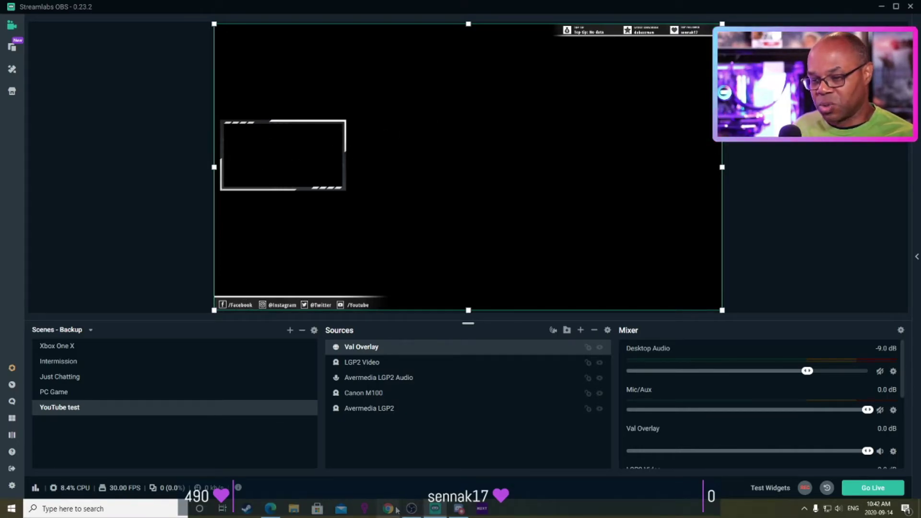
- Back in the StreamElements overlay editor, swap the CAM 16-9 frame for the CAM 4-3 frame and move it to the canvas's left edge
{"action": "left_click", "coordinate": [267, 509]}
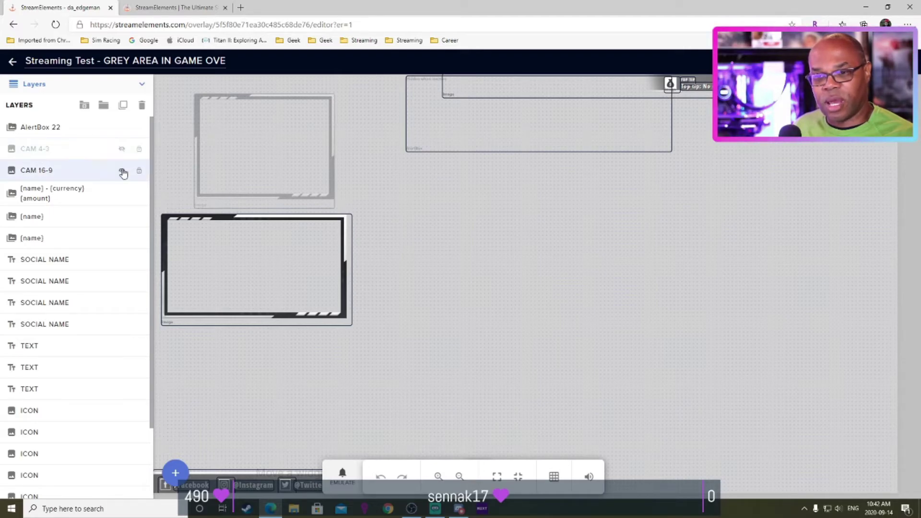
{"action": "left_click", "coordinate": [122, 171]}
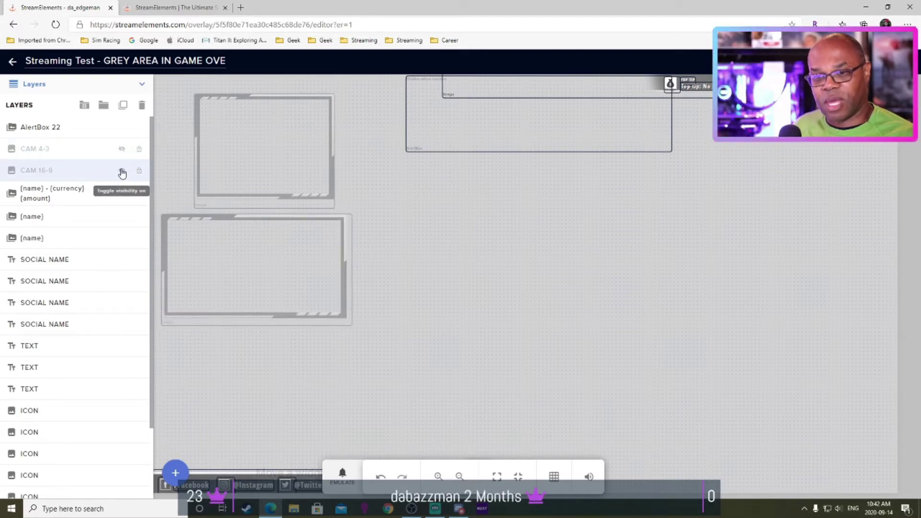
{"action": "left_click", "coordinate": [122, 149]}
{"action": "left_click_drag", "start_coordinate": [282, 155], "coordinate": [253, 148]}
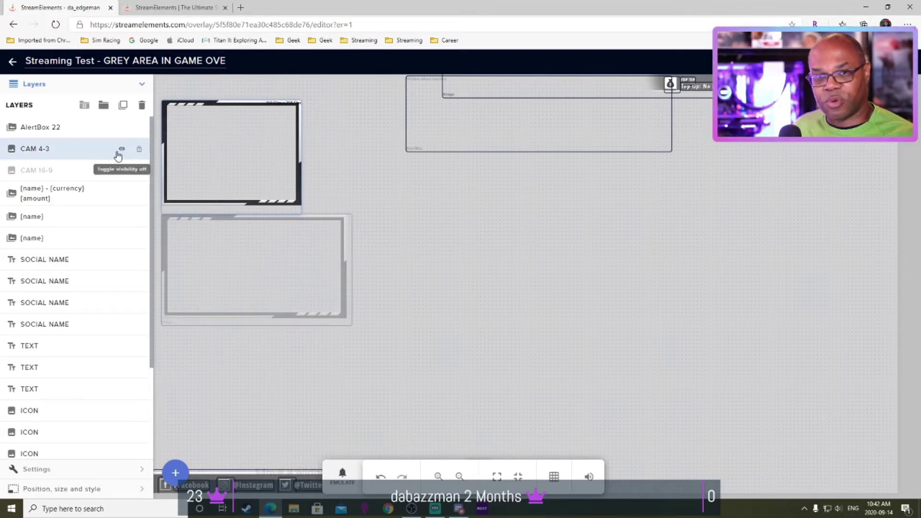
- Hide the CAM 4-3 layer, make the CAM 16-9 layer visible again and select its frame on the canvas
{"action": "left_click", "coordinate": [121, 151]}
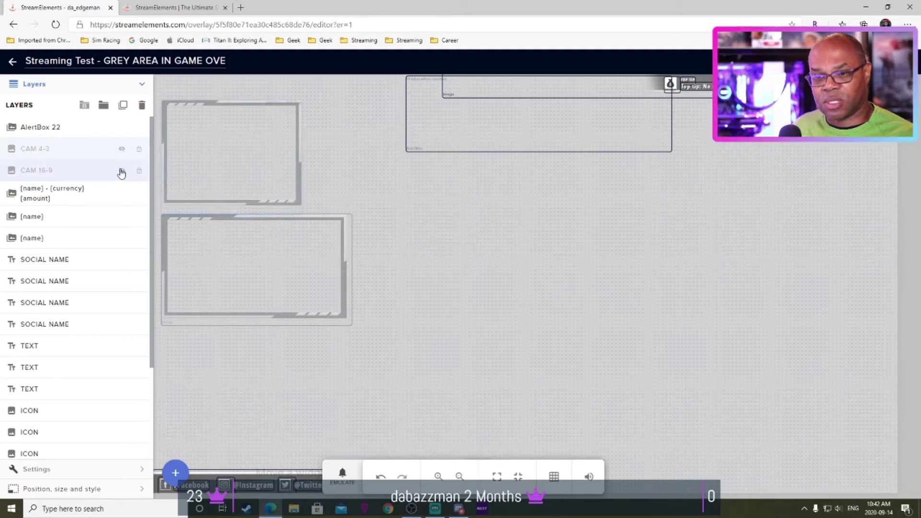
{"action": "left_click", "coordinate": [121, 171]}
{"action": "mouse_move", "coordinate": [246, 264]}
{"action": "left_mouse_down"}
{"action": "mouse_move", "coordinate": [279, 267]}
{"action": "mouse_move", "coordinate": [364, 237]}
{"action": "mouse_move", "coordinate": [756, 270]}
{"action": "mouse_move", "coordinate": [769, 167]}
{"action": "mouse_move", "coordinate": [789, 152]}
{"action": "mouse_move", "coordinate": [809, 410]}
{"action": "mouse_move", "coordinate": [773, 442]}
{"action": "mouse_move", "coordinate": [492, 345]}
{"action": "mouse_move", "coordinate": [159, 284]}
{"action": "mouse_move", "coordinate": [242, 273]}
{"action": "left_mouse_up"}
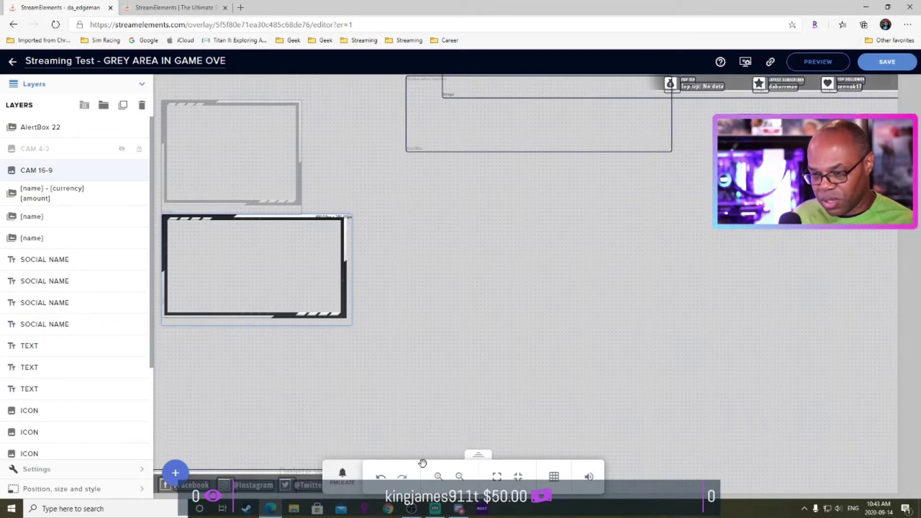
- Move the floating canvas toolbar clear of the overlay's lower bar and rename the first SOCIAL NAME layer as Youtube
{"action": "left_click_drag", "start_coordinate": [472, 456], "coordinate": [723, 356]}
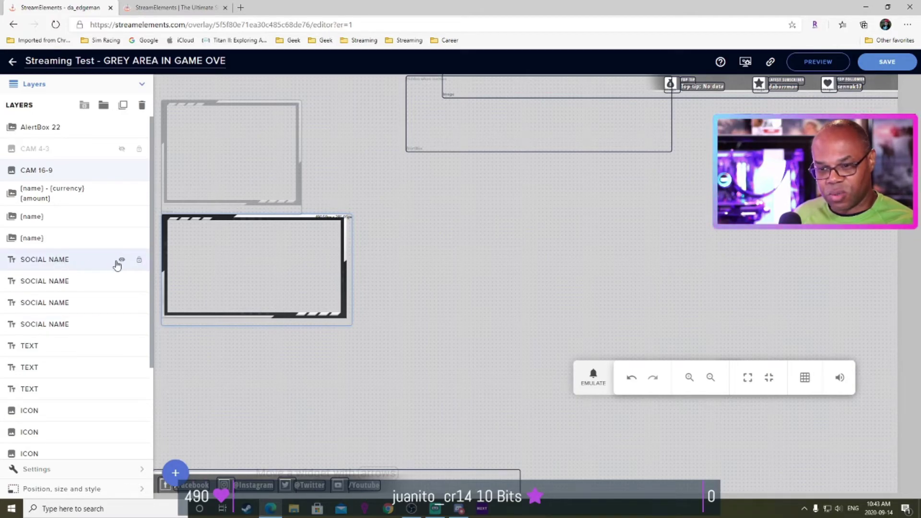
{"action": "left_click", "coordinate": [81, 261]}
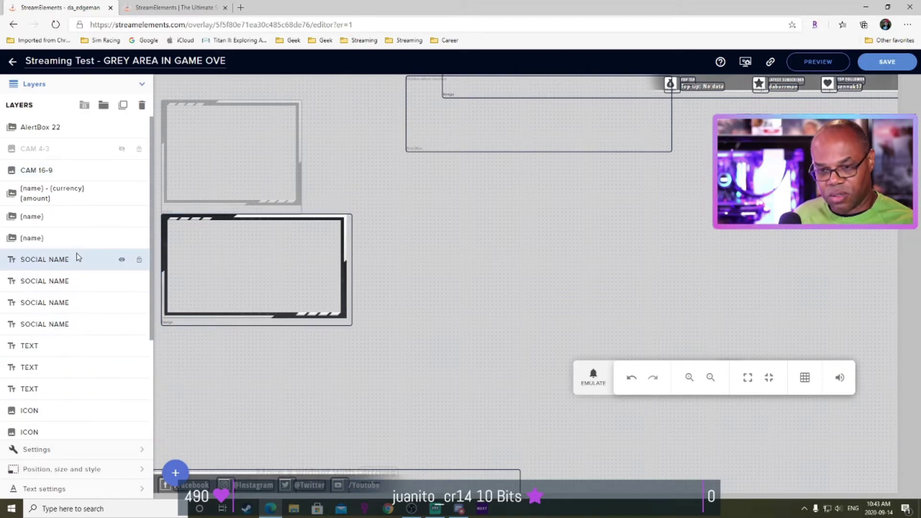
{"action": "double_click", "coordinate": [70, 263]}
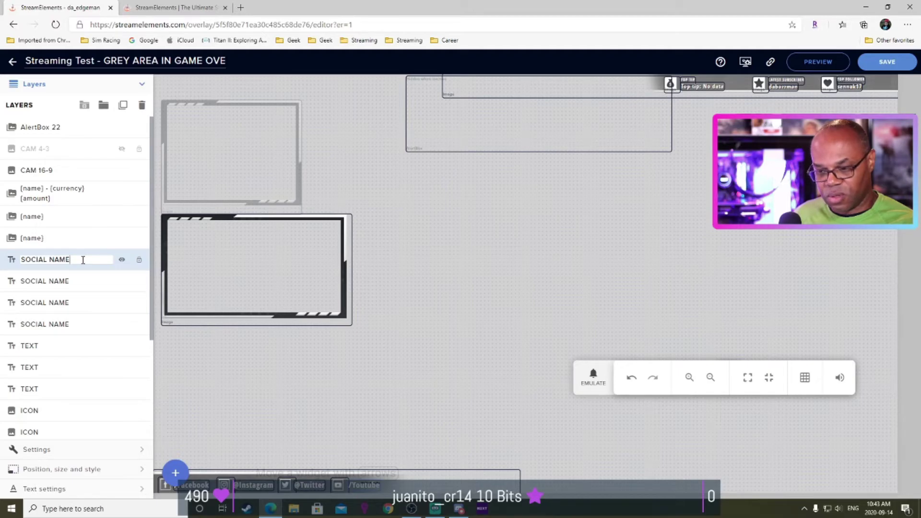
{"action": "key", "text": "ctrl+a"}
{"action": "type", "text": "Youtube"}
{"action": "key", "text": "Return"}
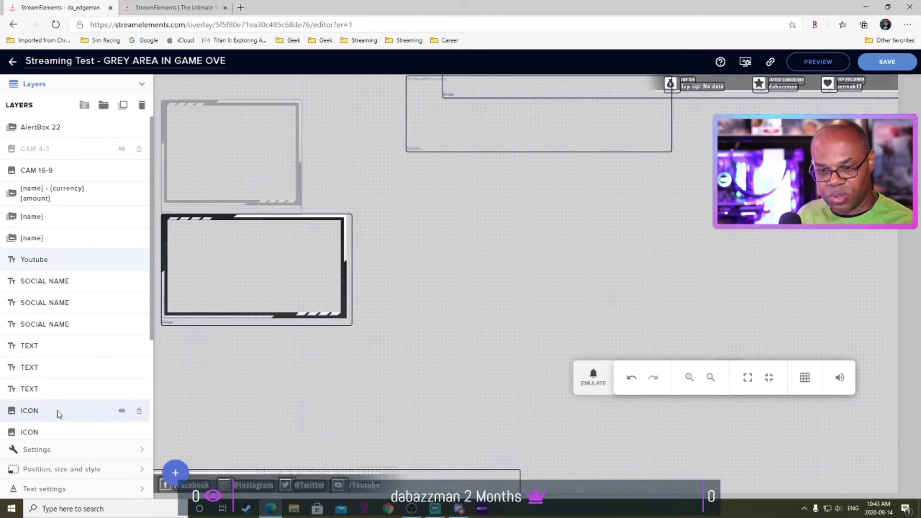
- Set the Youtube text layer's message to /da_edgeman and return to the layer list
{"action": "left_click", "coordinate": [91, 450]}
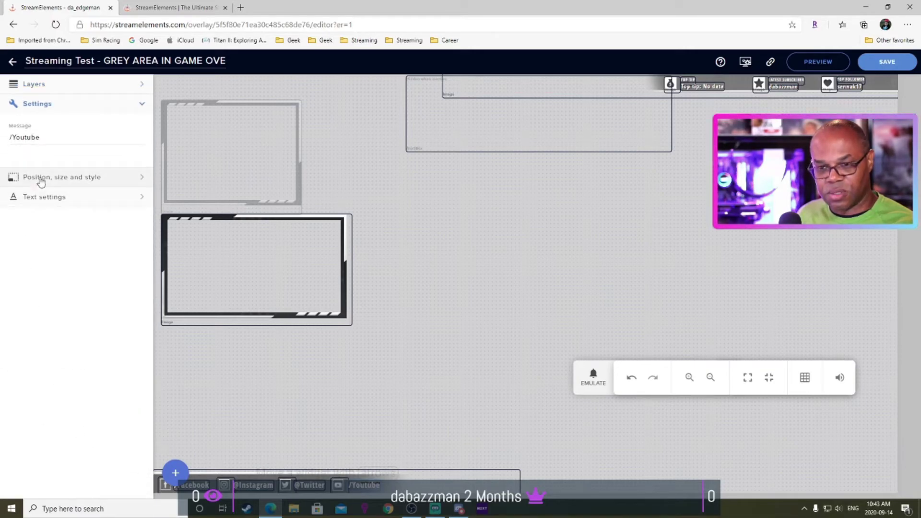
{"action": "left_click", "coordinate": [51, 140]}
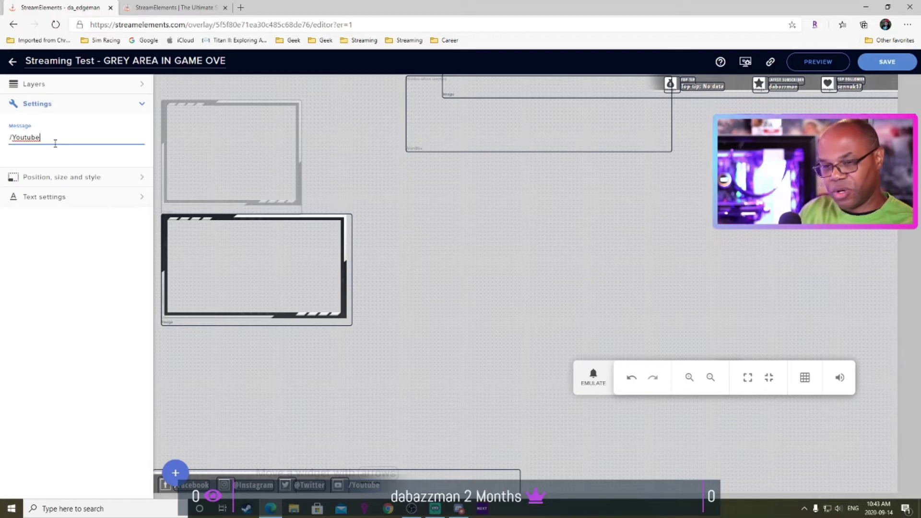
{"action": "key", "text": "BackSpace"}
{"action": "key", "text": "BackSpace"}
{"action": "key", "text": "BackSpace"}
{"action": "key", "text": "BackSpace"}
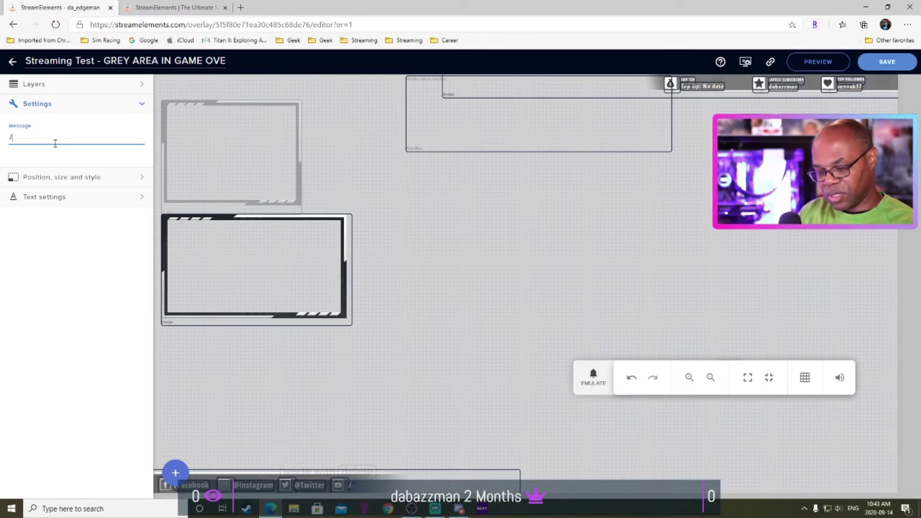
{"action": "type", "text": "da_"}
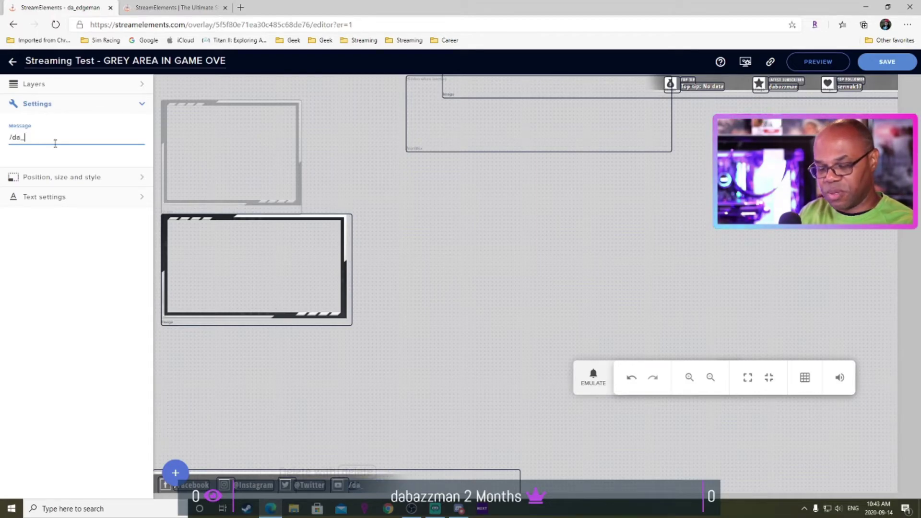
{"action": "key", "text": "BackSpace"}
{"action": "key", "text": "BackSpace"}
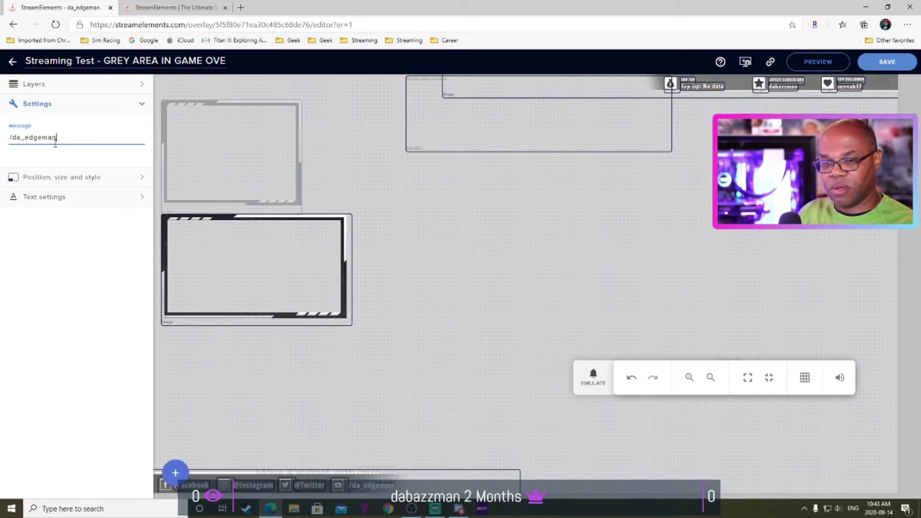
{"action": "key", "text": "Return"}
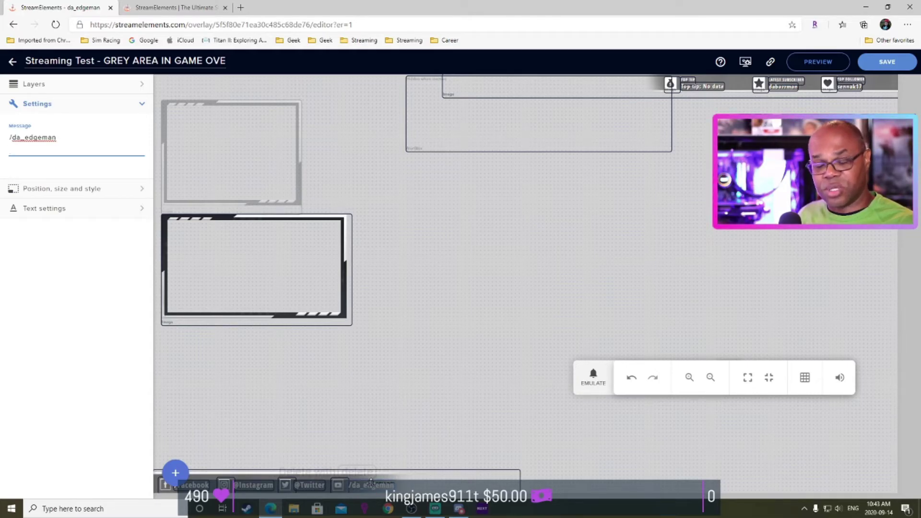
{"action": "left_click", "coordinate": [144, 103]}
{"action": "left_click", "coordinate": [141, 84]}
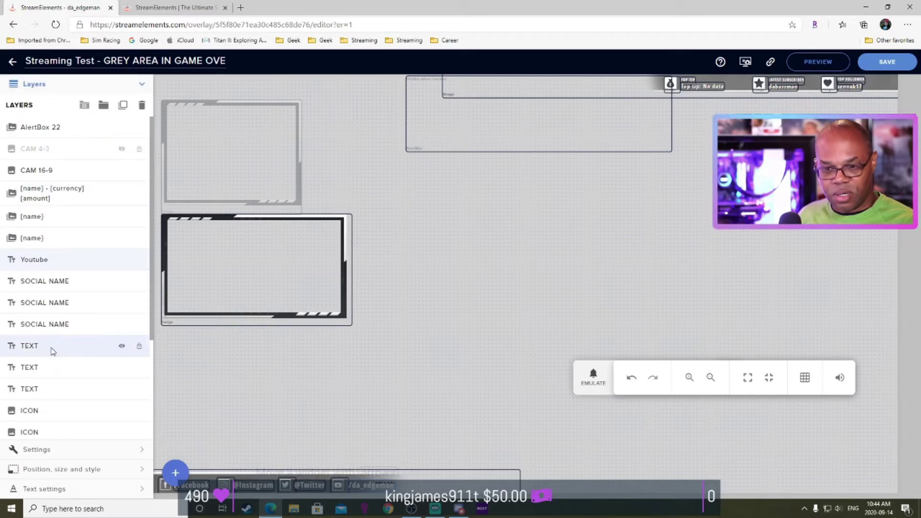
- Rename the next two SOCIAL NAME layers below Youtube as Twitter and Insta
{"action": "double_click", "coordinate": [52, 281]}
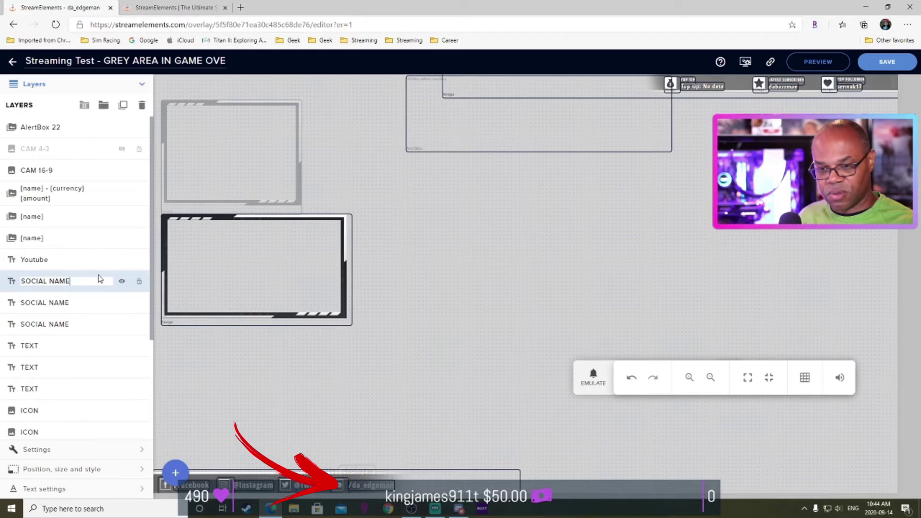
{"action": "key", "text": "BackSpace"}
{"action": "key", "text": "BackSpace"}
{"action": "key", "text": "BackSpace"}
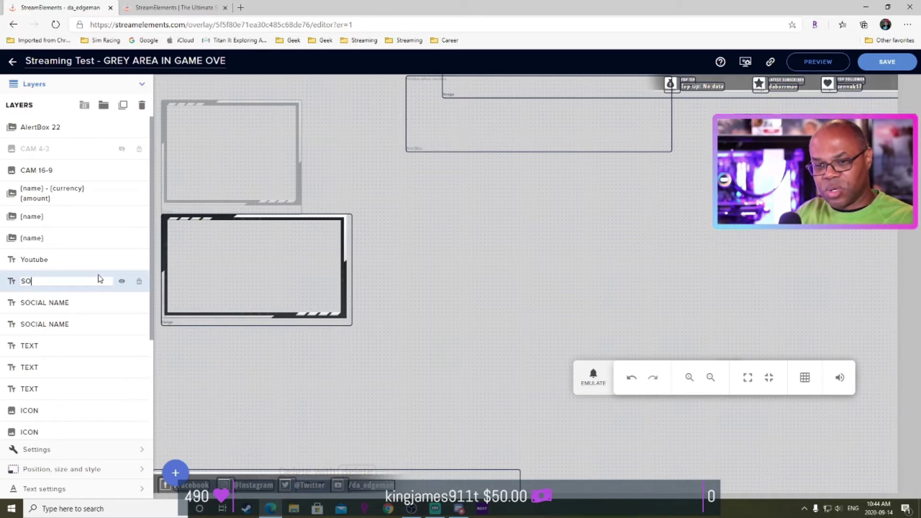
{"action": "type", "text": "Tw"}
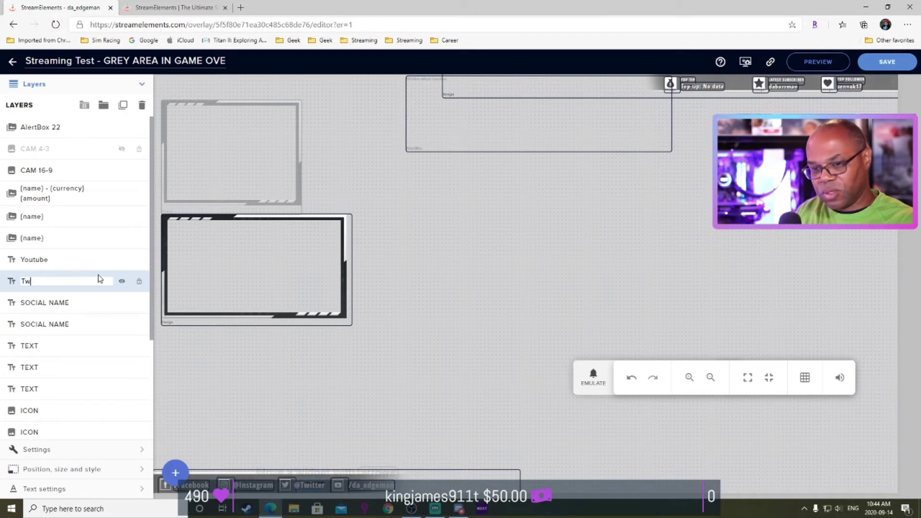
{"action": "type", "text": "itter"}
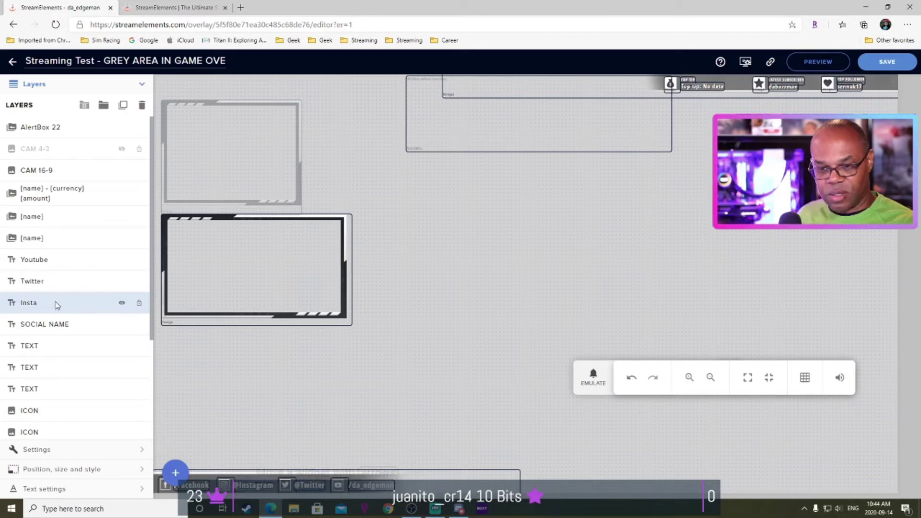
- Rename the remaining SOCIAL NAME layer as FB
{"action": "left_click", "coordinate": [27, 329]}
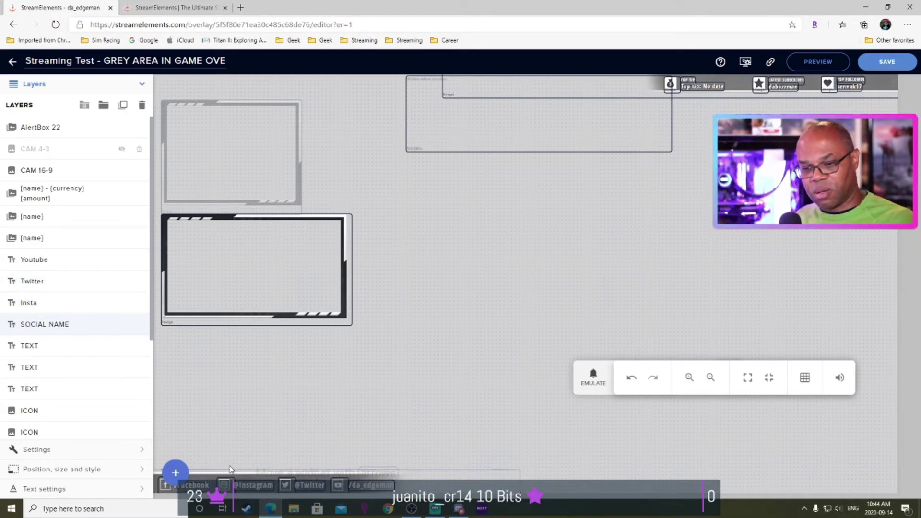
{"action": "left_click", "coordinate": [120, 281]}
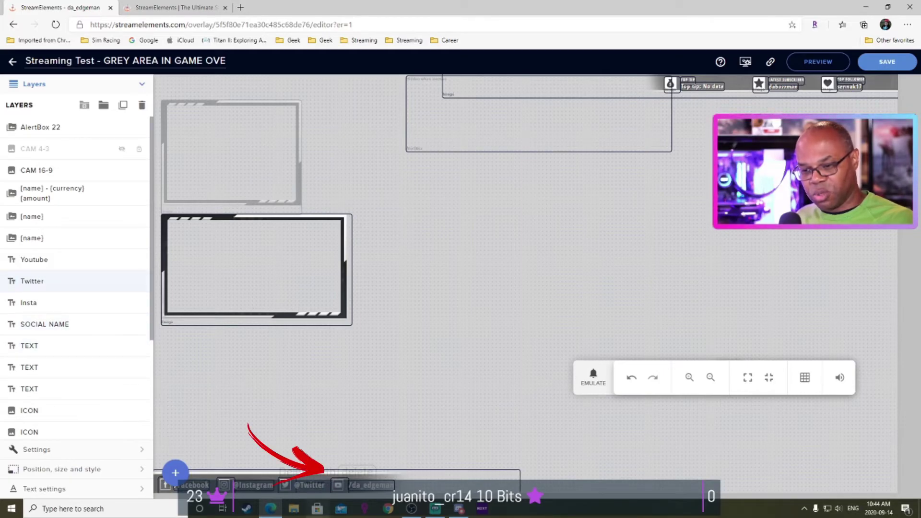
{"action": "left_click", "coordinate": [53, 267]}
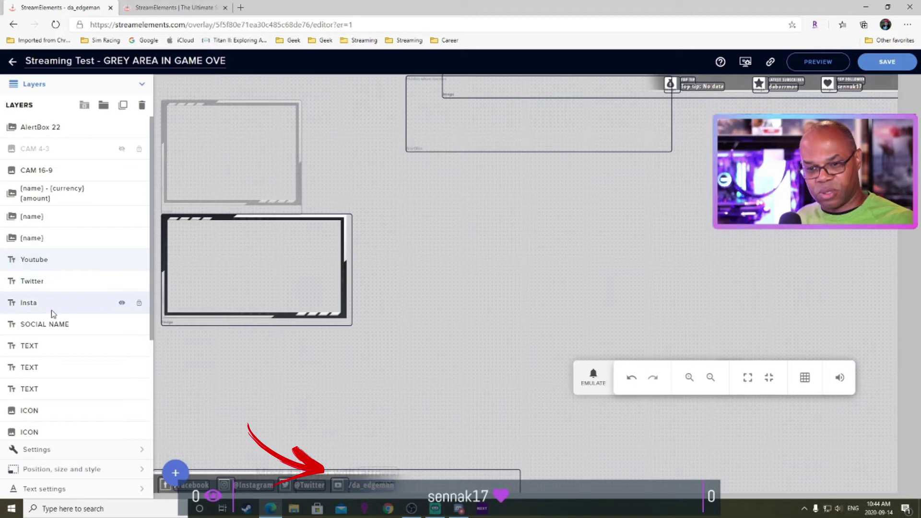
{"action": "left_click", "coordinate": [59, 332]}
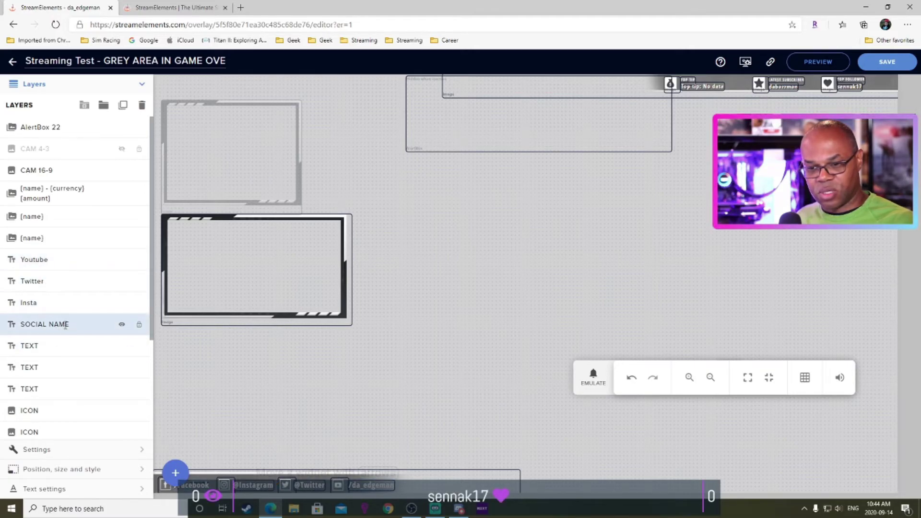
{"action": "double_click", "coordinate": [67, 328]}
{"action": "key", "text": "BackSpace"}
{"action": "key", "text": "BackSpace"}
{"action": "key", "text": "BackSpace"}
{"action": "key", "text": "BackSpace"}
{"action": "key", "text": "BackSpace"}
{"action": "key", "text": "BackSpace"}
{"action": "key", "text": "BackSpace"}
{"action": "key", "text": "BackSpace"}
{"action": "key", "text": "BackSpace"}
{"action": "key", "text": "BackSpace"}
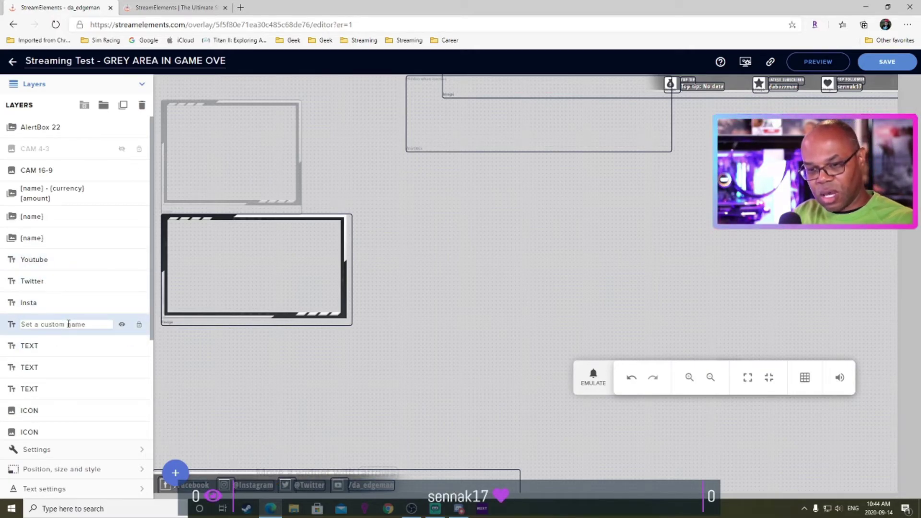
{"action": "type", "text": "FB"}
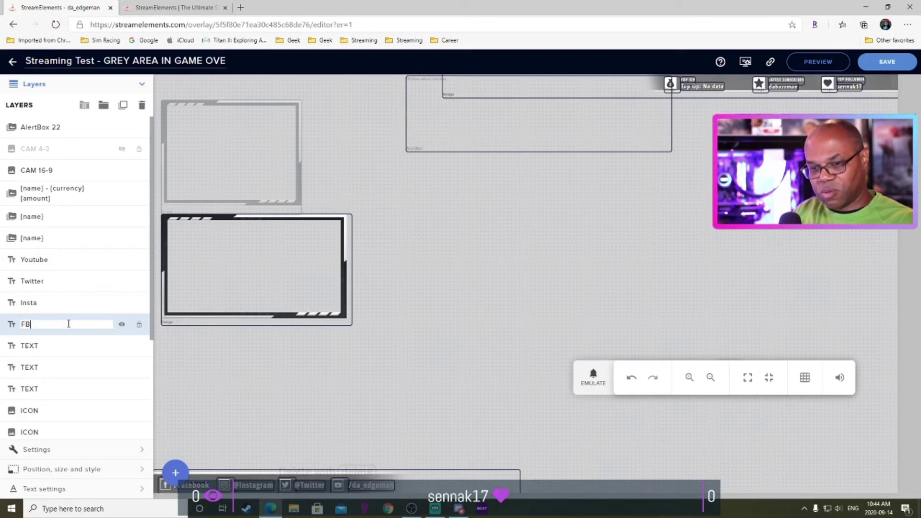
{"action": "key", "text": "Return"}
{"action": "left_click", "coordinate": [71, 282]}
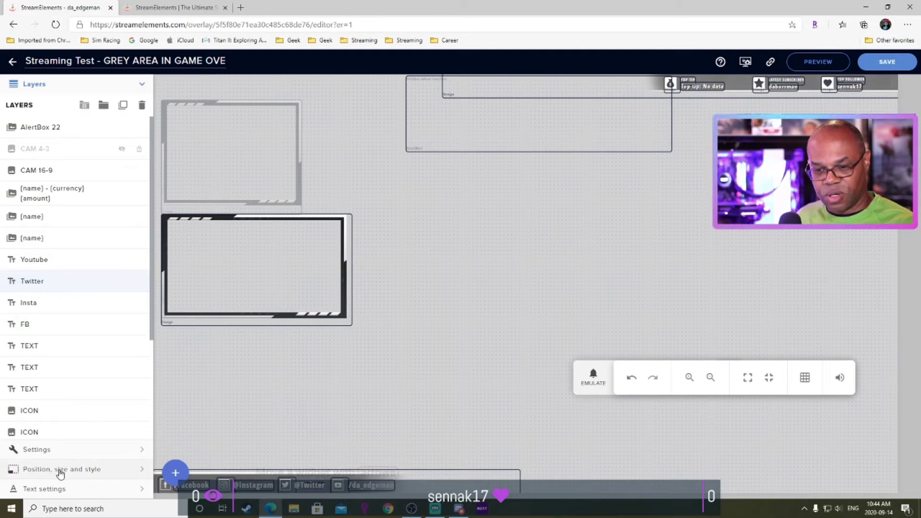
{"action": "left_click", "coordinate": [62, 452]}
{"action": "left_click", "coordinate": [48, 139]}
{"action": "left_click_drag", "start_coordinate": [48, 138], "coordinate": [16, 139]}
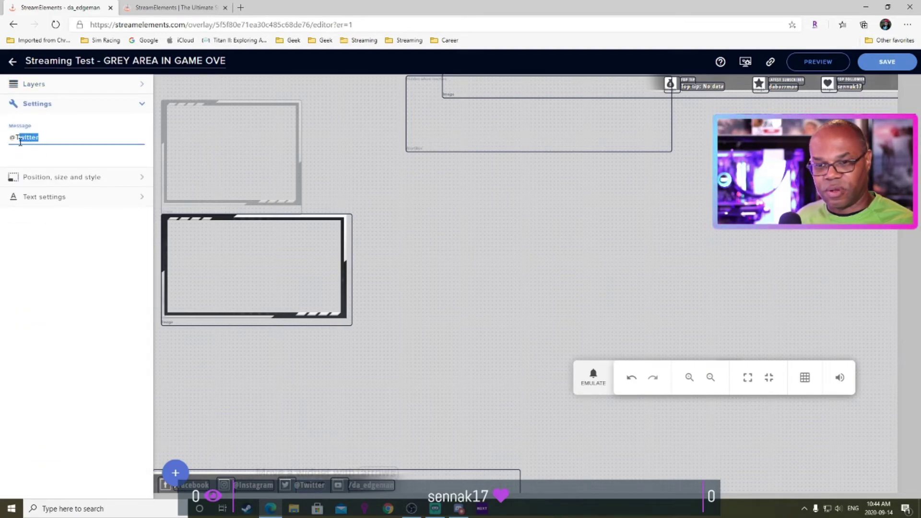
{"action": "key", "text": "BackSpace"}
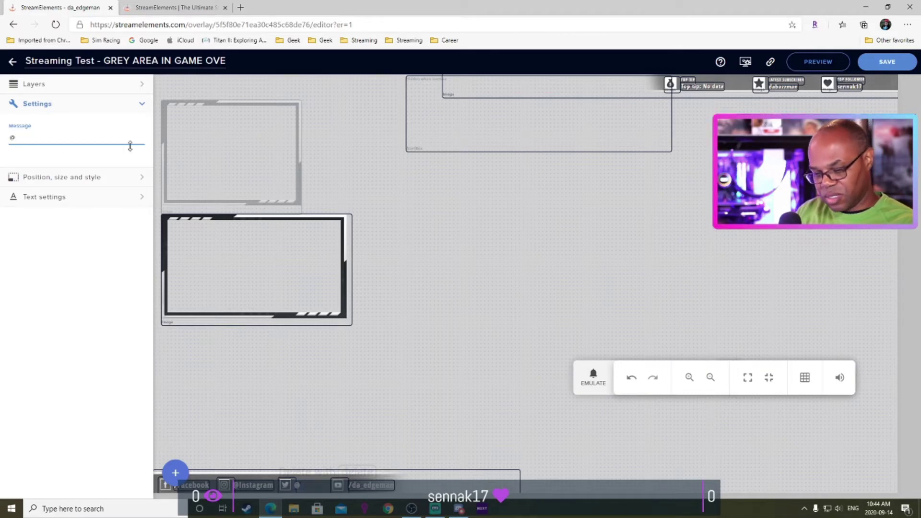
{"action": "type", "text": "_edgeaman"}
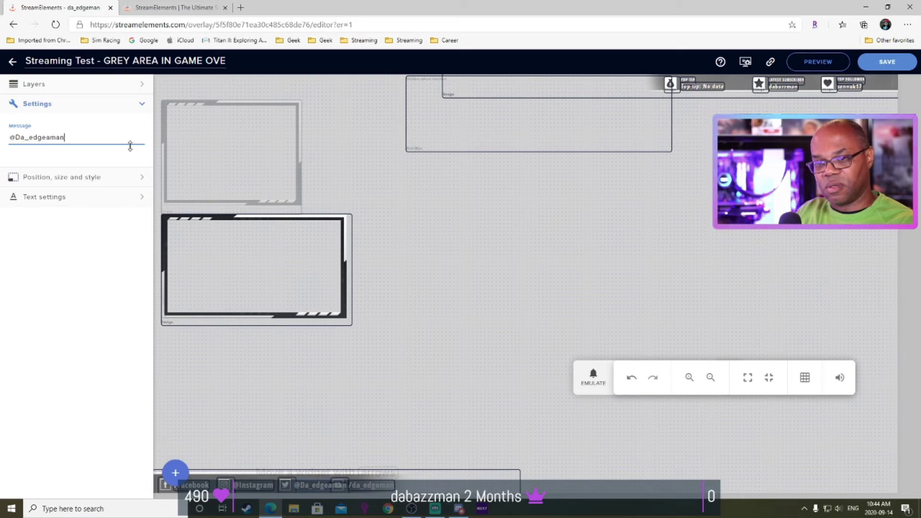
{"action": "key", "text": "BackSpace"}
{"action": "key", "text": "BackSpace"}
{"action": "key", "text": "Return"}
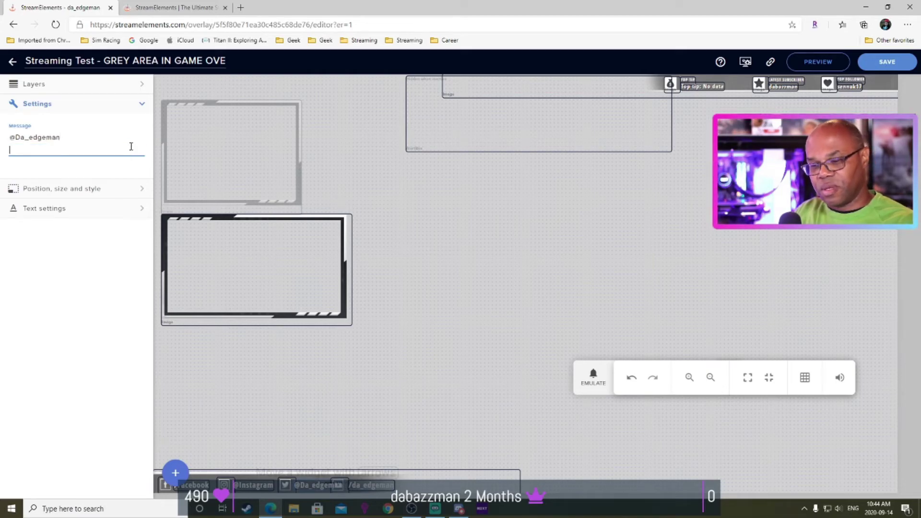
{"action": "left_click", "coordinate": [132, 106]}
{"action": "left_click", "coordinate": [133, 104]}
{"action": "left_click", "coordinate": [140, 85]}
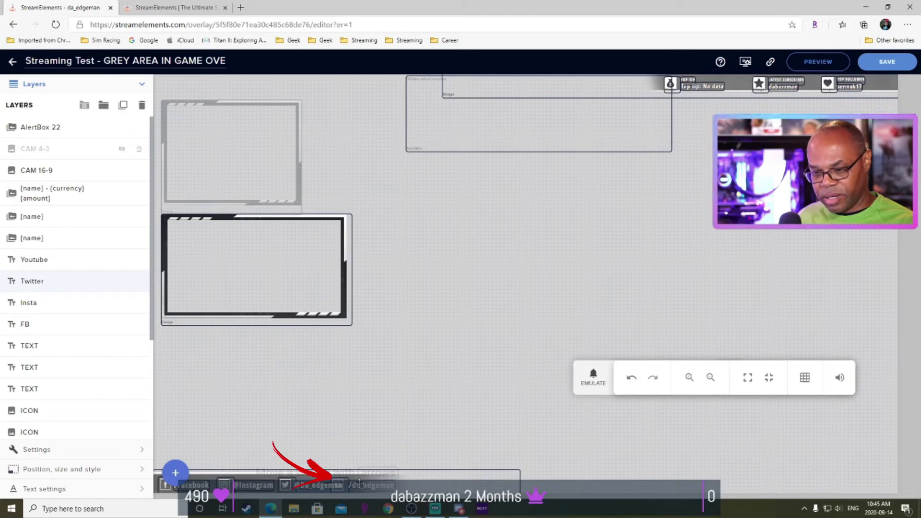
- Shift the Youtube text to the right along the overlay's lower bar to make room beside the Twitter handle
{"action": "left_click", "coordinate": [45, 260]}
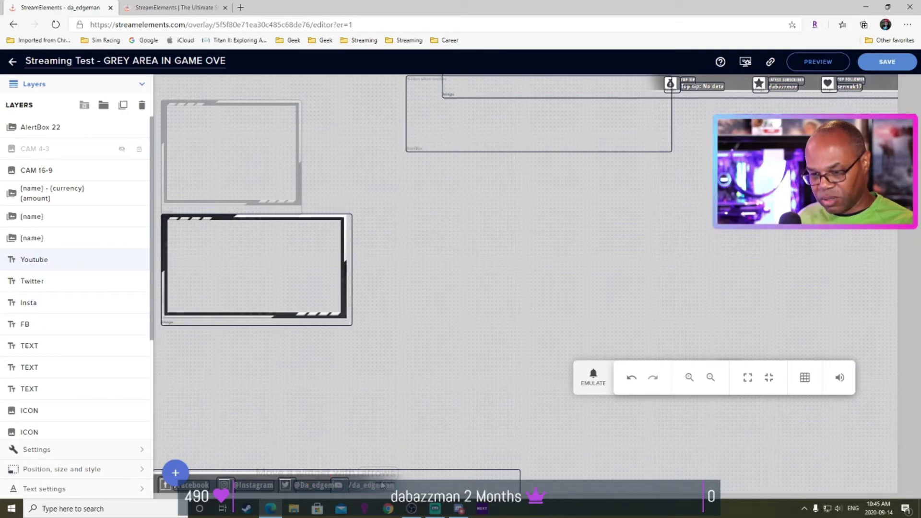
{"action": "key", "text": "ctrl+a"}
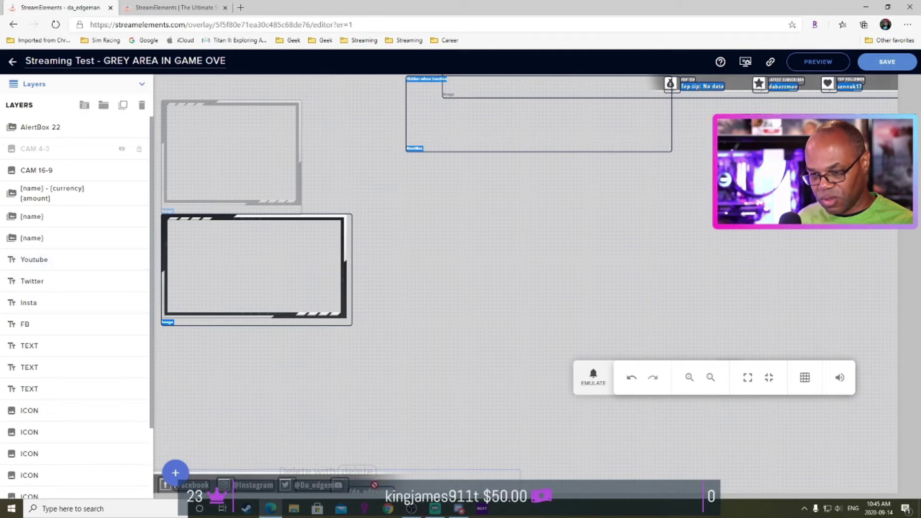
{"action": "left_click", "coordinate": [394, 481]}
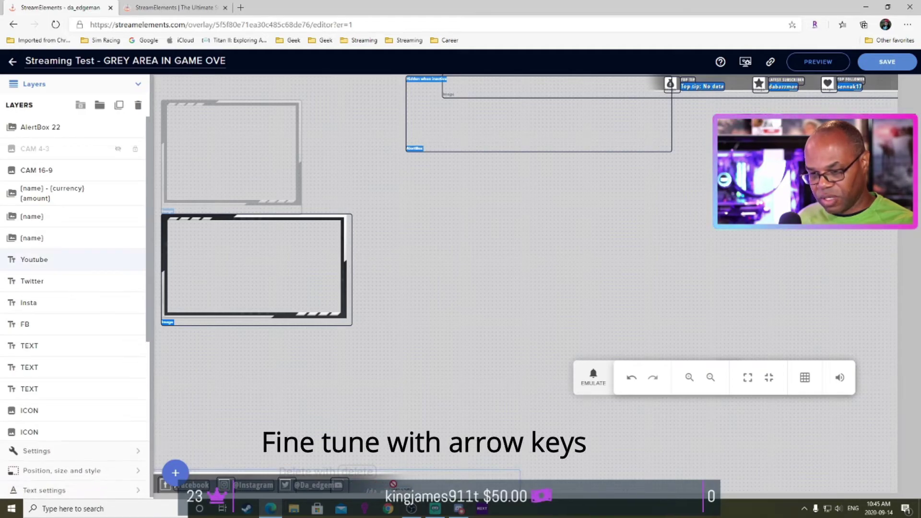
{"action": "left_click", "coordinate": [399, 468]}
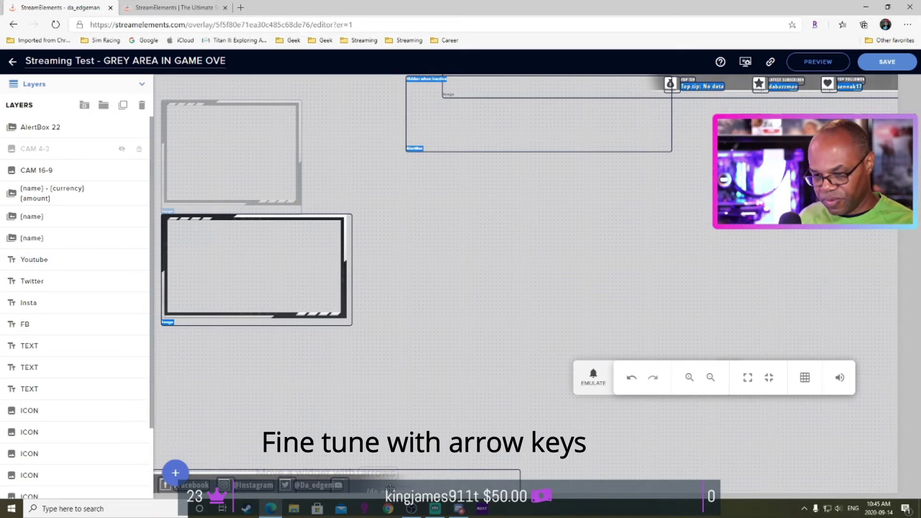
{"action": "left_click", "coordinate": [396, 470]}
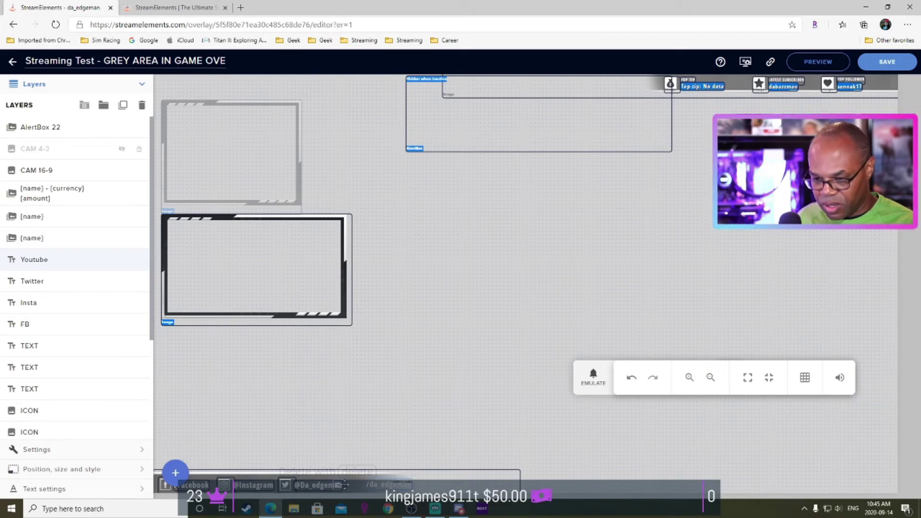
- Move the YouTube icon right so it sits between the Twitter handle and the Youtube text
{"action": "left_click", "coordinate": [388, 485]}
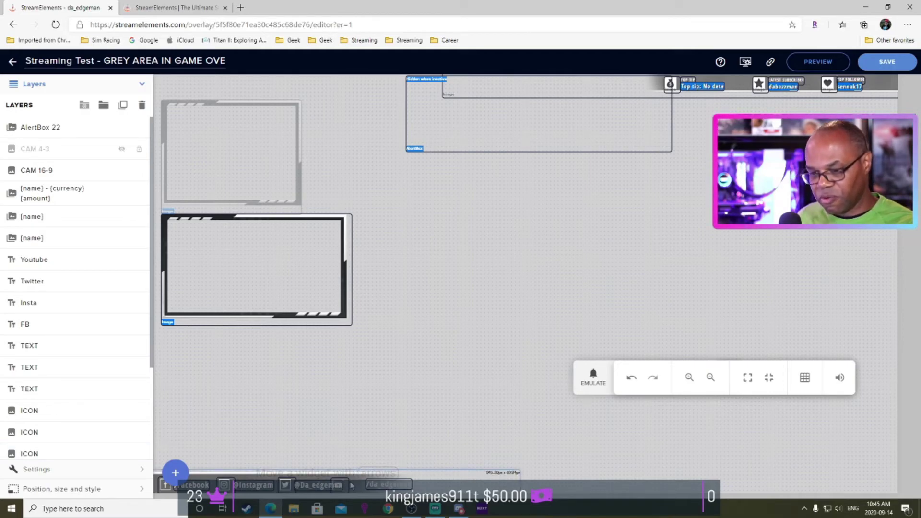
{"action": "left_click", "coordinate": [346, 484]}
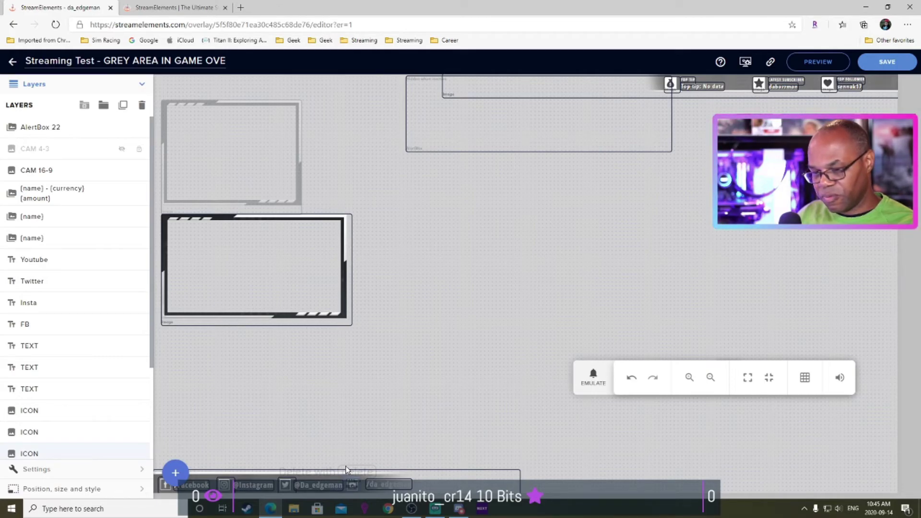
{"action": "left_click", "coordinate": [352, 482]}
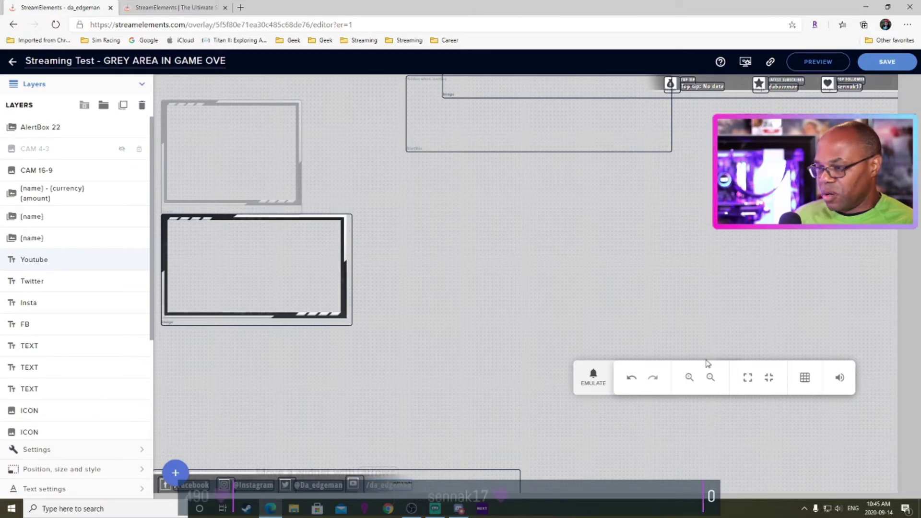
- Hide the AlertBox 22 layer in the StreamElements overlay and save the overlay
{"action": "left_click_drag", "start_coordinate": [729, 357], "coordinate": [668, 385]}
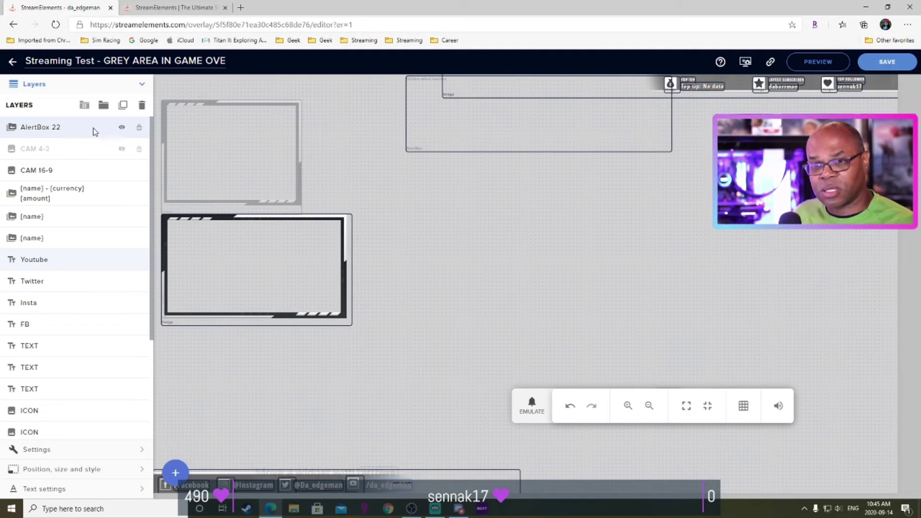
{"action": "left_click", "coordinate": [122, 127]}
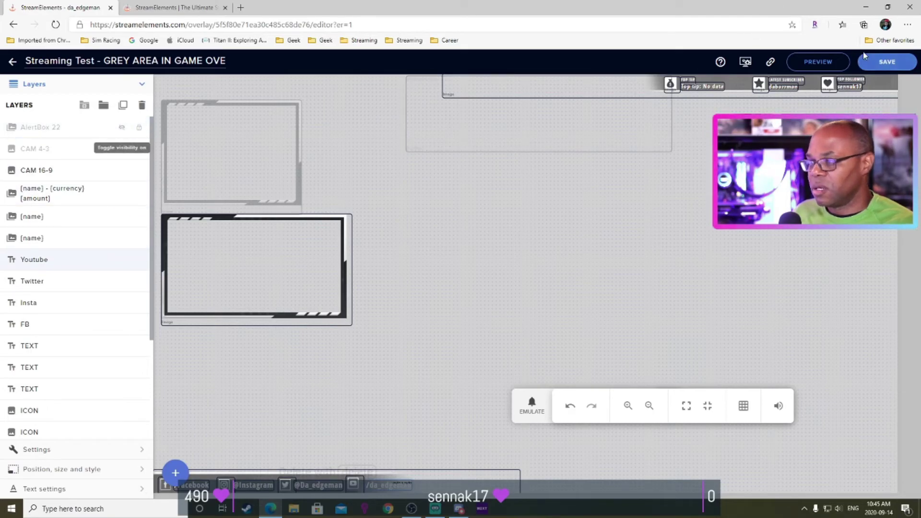
{"action": "left_click", "coordinate": [888, 66]}
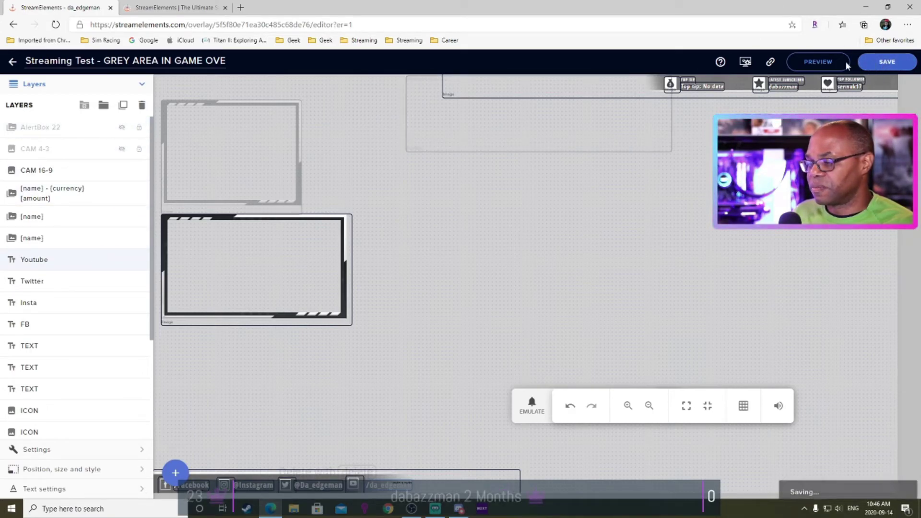
- Switch to Streamlabs OBS and add a new Alertbox widget source named Alert Test to the YouTube test scene
{"action": "left_click", "coordinate": [435, 509]}
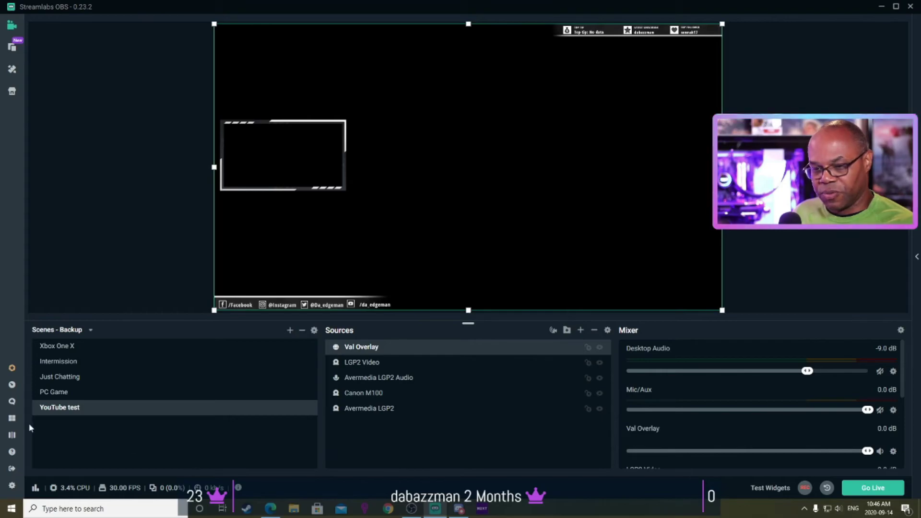
{"action": "left_click", "coordinate": [581, 331]}
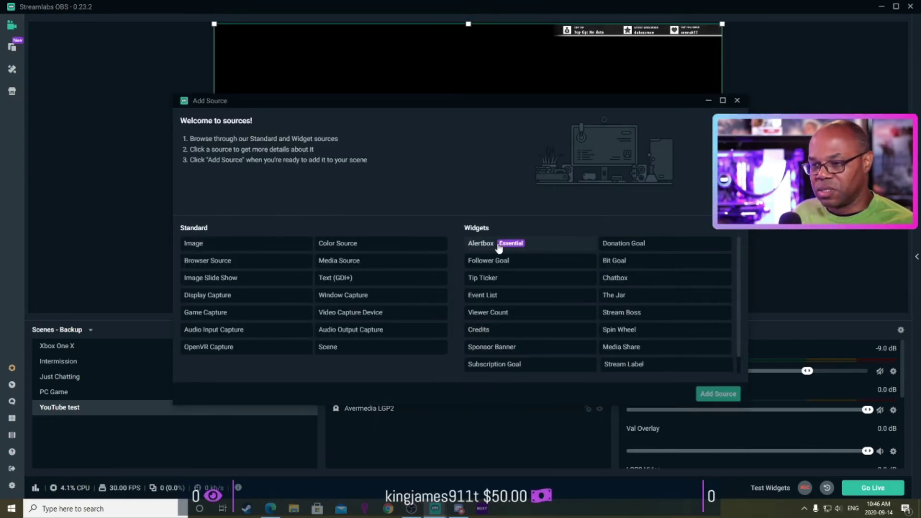
{"action": "left_click", "coordinate": [489, 244]}
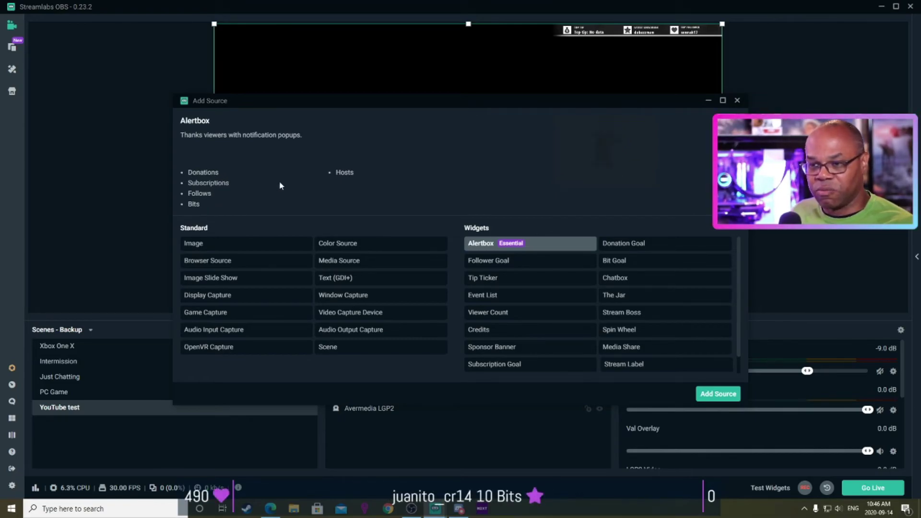
{"action": "left_click", "coordinate": [709, 394]}
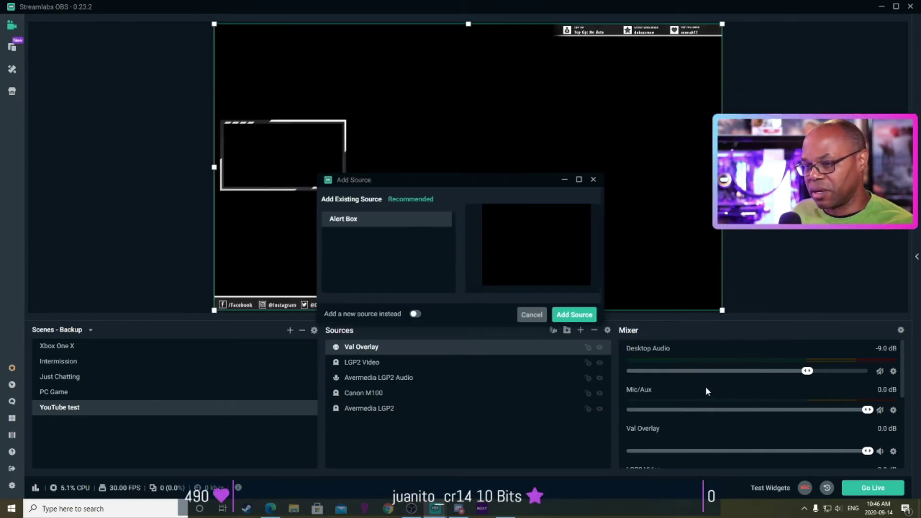
{"action": "left_click", "coordinate": [414, 314]}
{"action": "key", "text": "ctrl+a"}
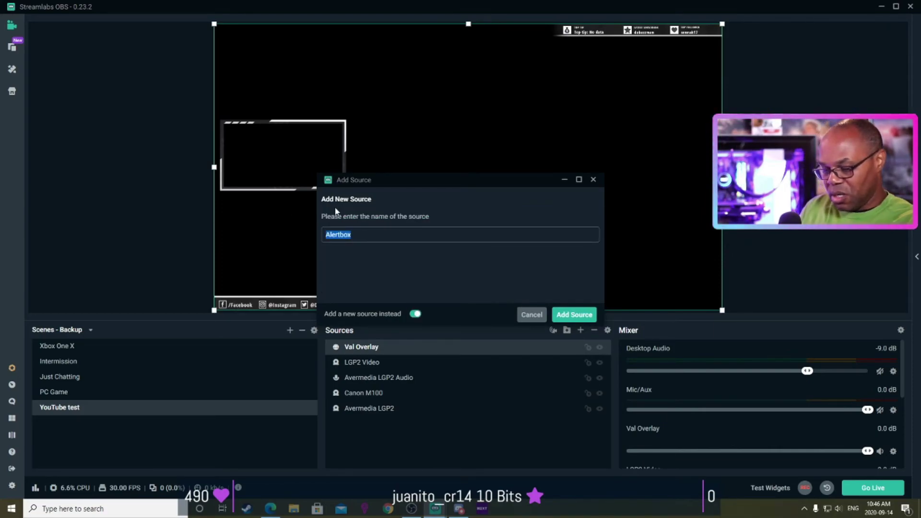
{"action": "type", "text": "alk"}
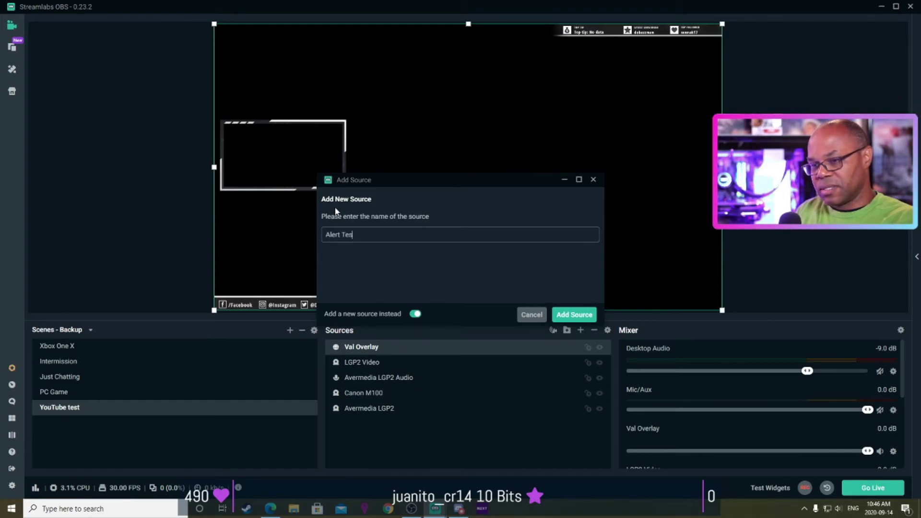
{"action": "left_click", "coordinate": [593, 315]}
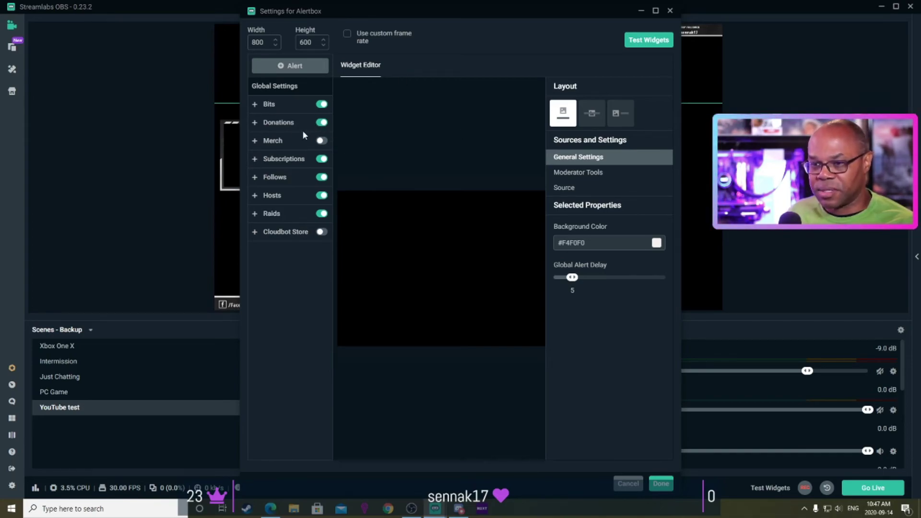
- Open the Follows alert settings of the new alert box
{"action": "left_click", "coordinate": [281, 177]}
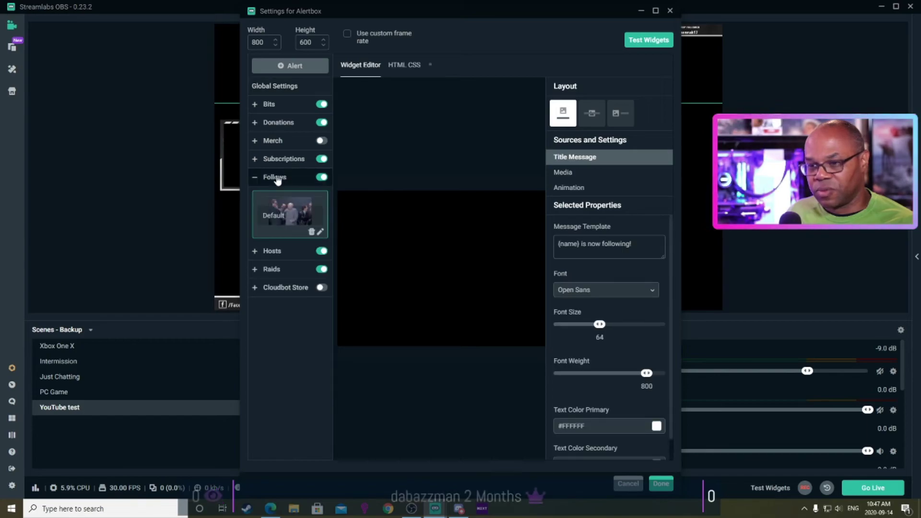